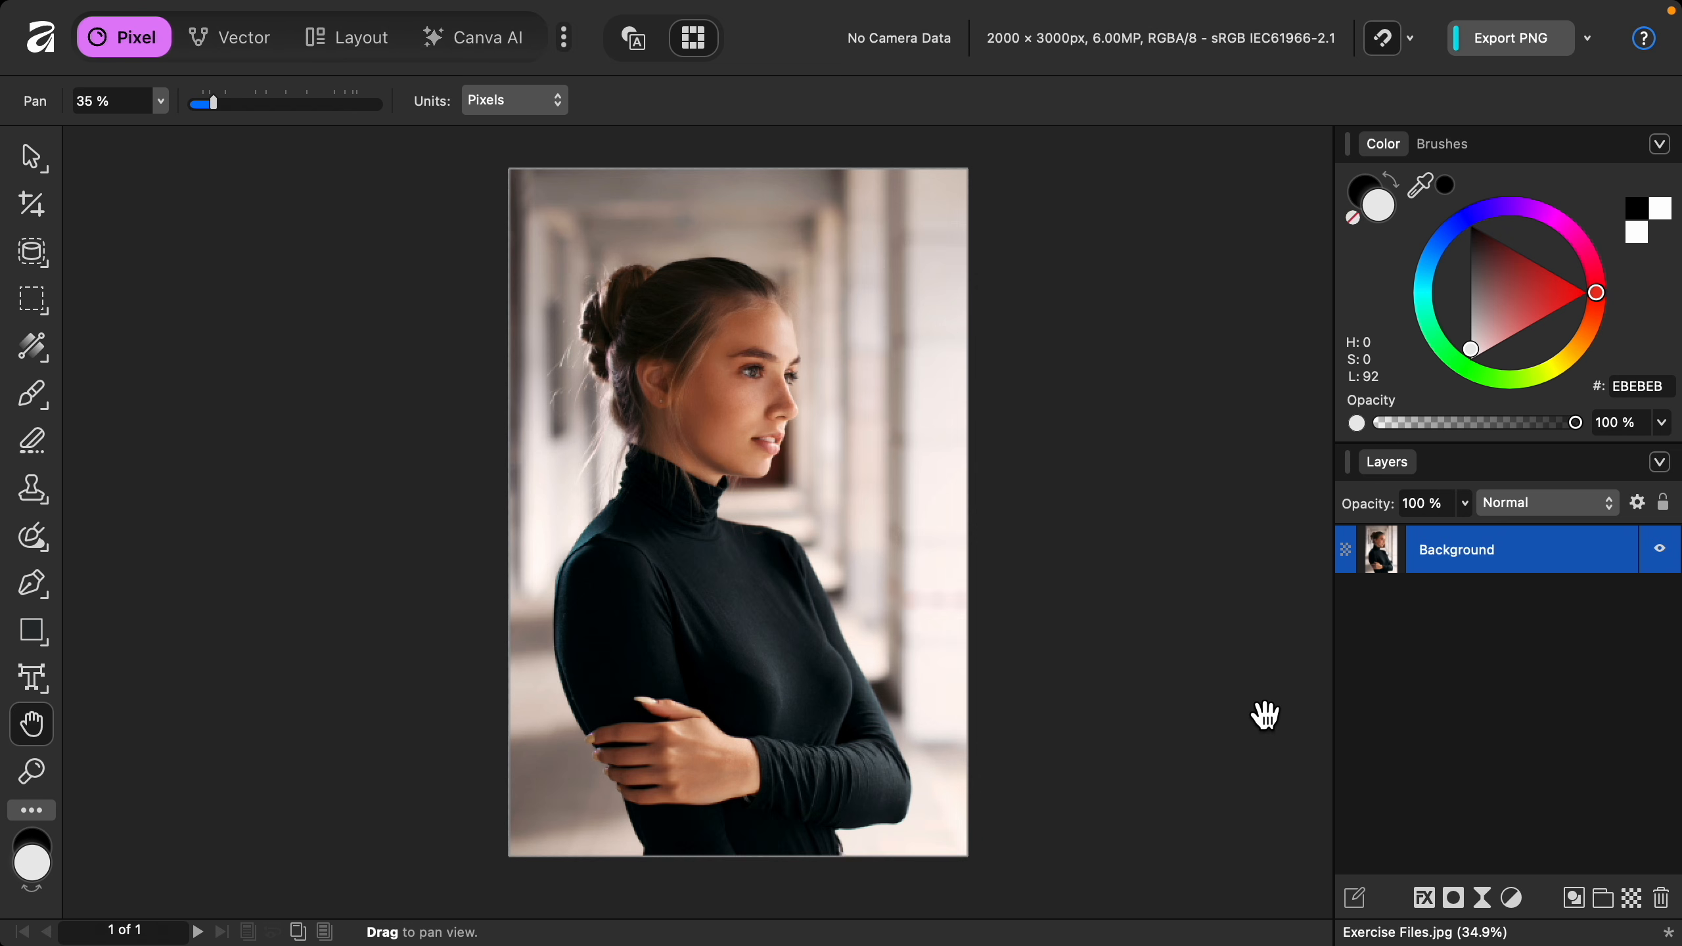
# Add a Curves adjustment above the Background layer and raise the Master curve's midtones to about X 0.372, Y 0.673 to brighten the photo
pyautogui.click(1511, 899)
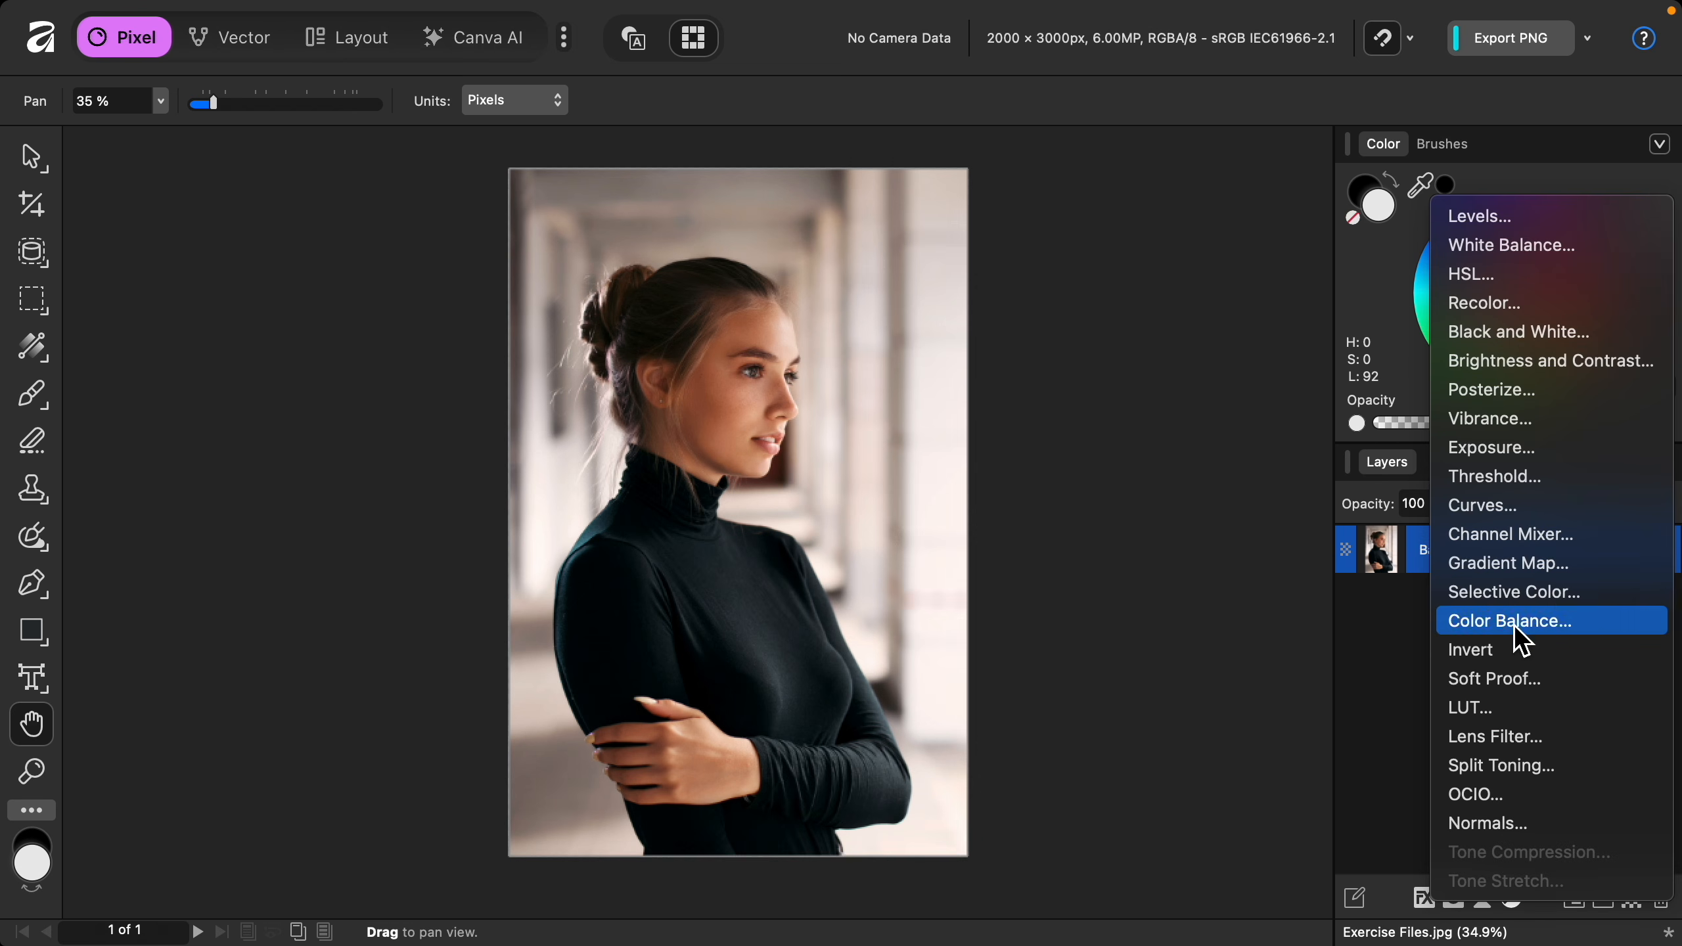
pyautogui.click(1518, 518)
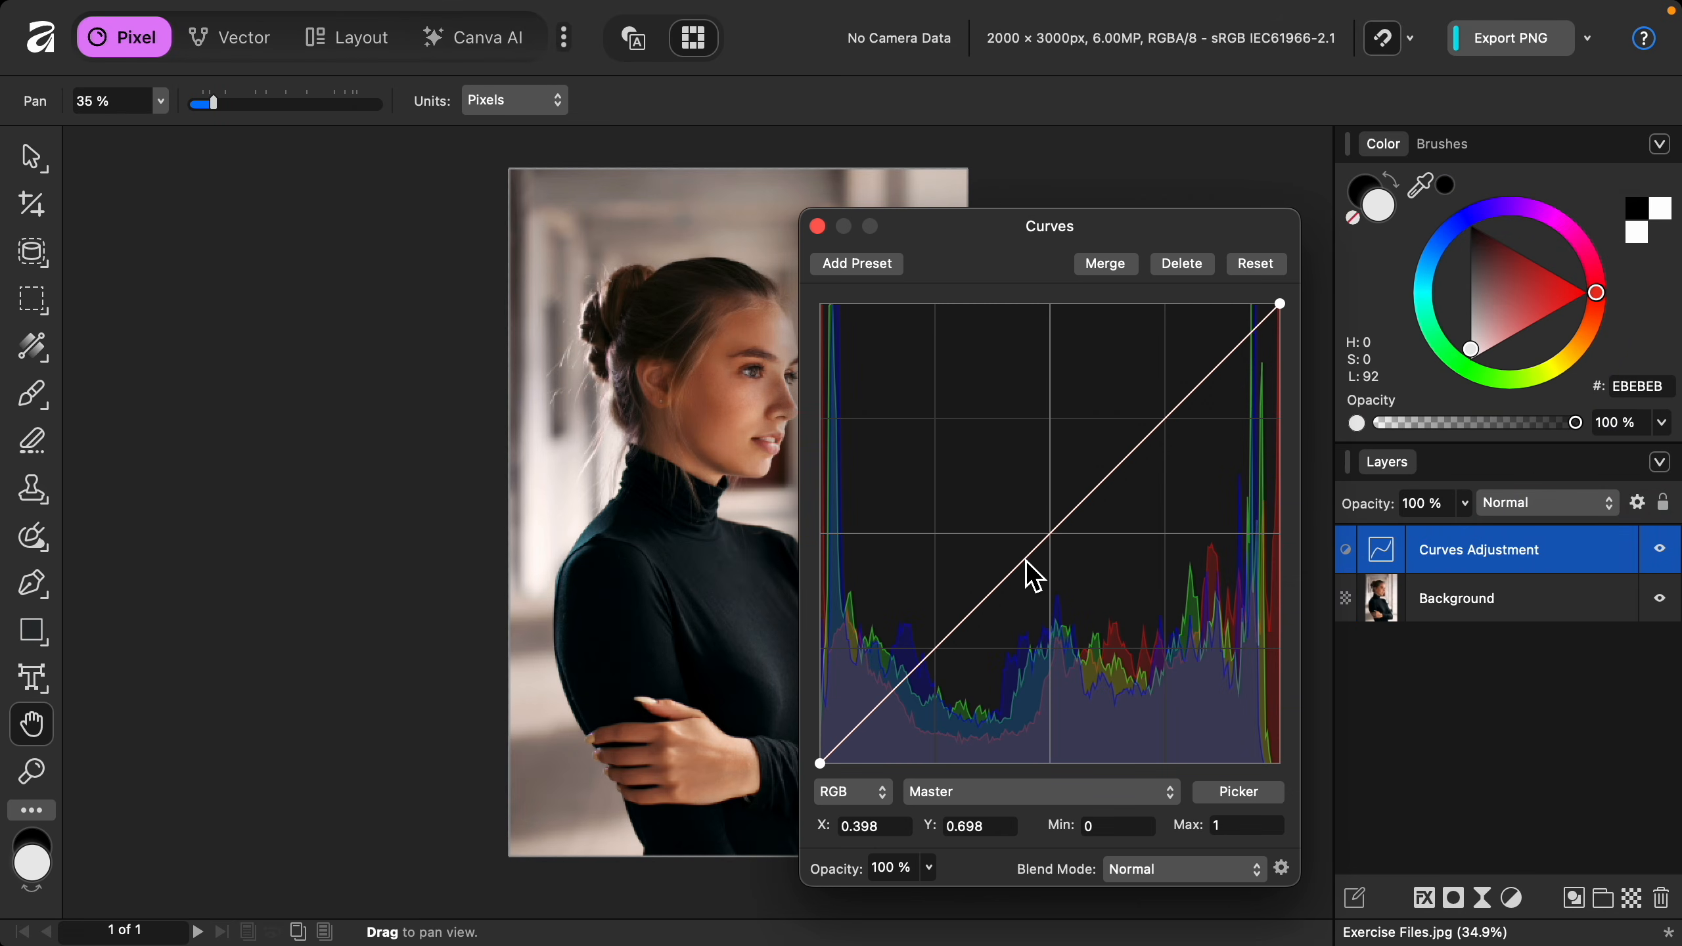
pyautogui.hscroll(5, 784, 574)
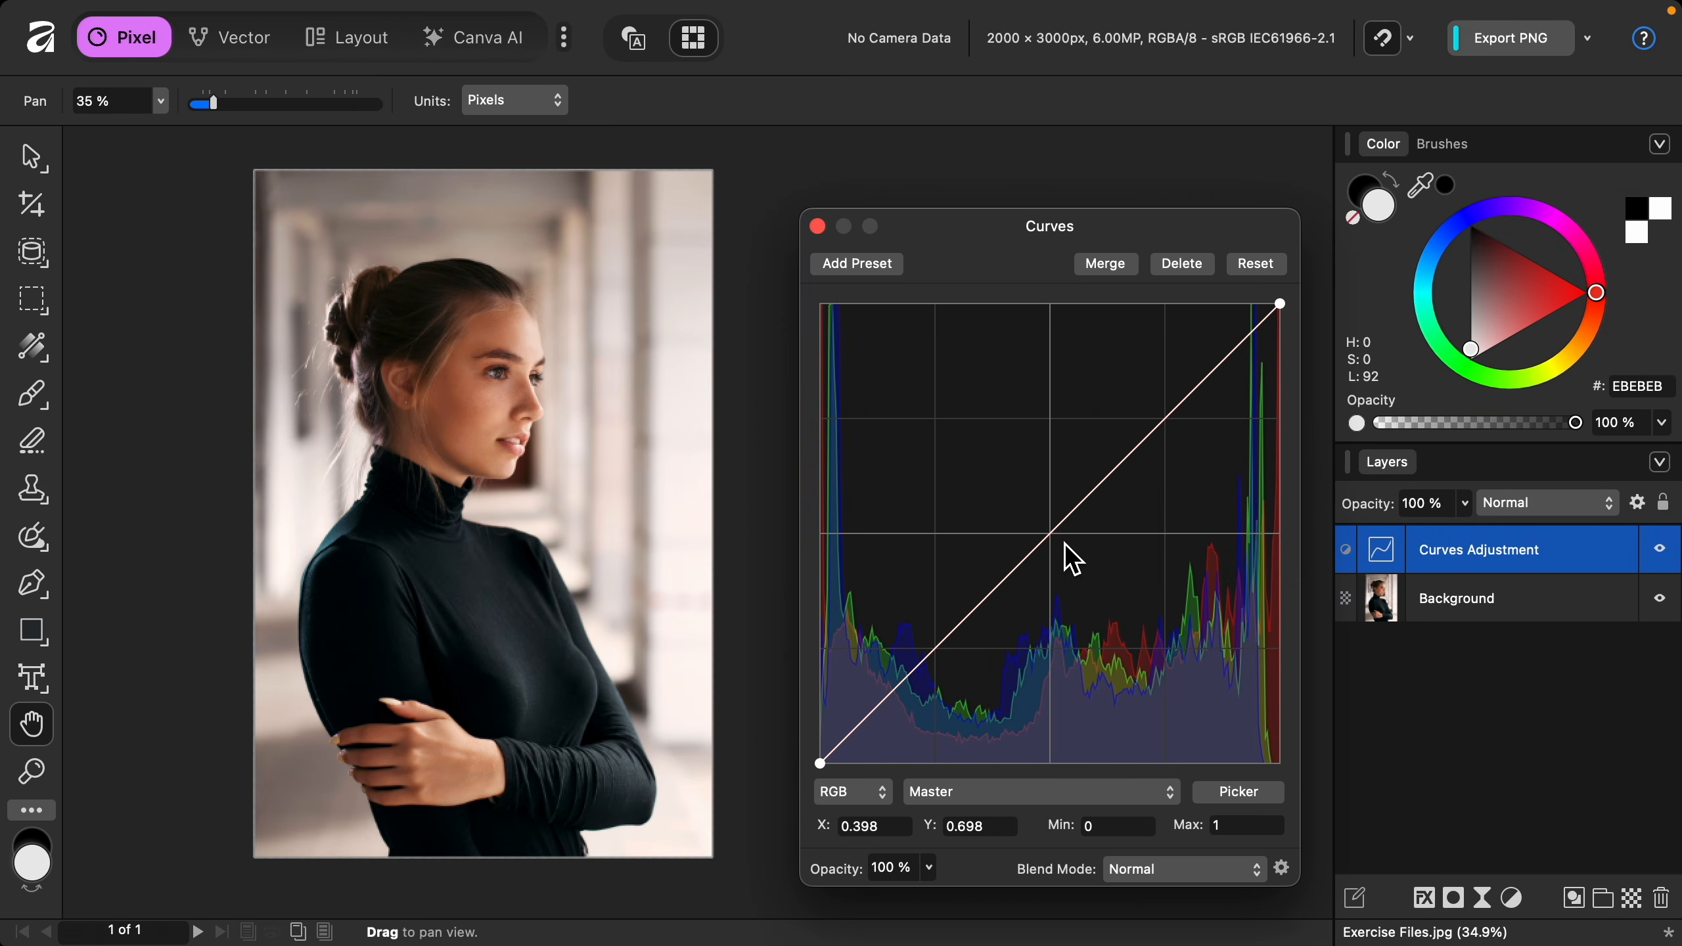
pyautogui.moveTo(1050, 534); pyautogui.dragTo(1004, 473)
pyautogui.click(899, 352)
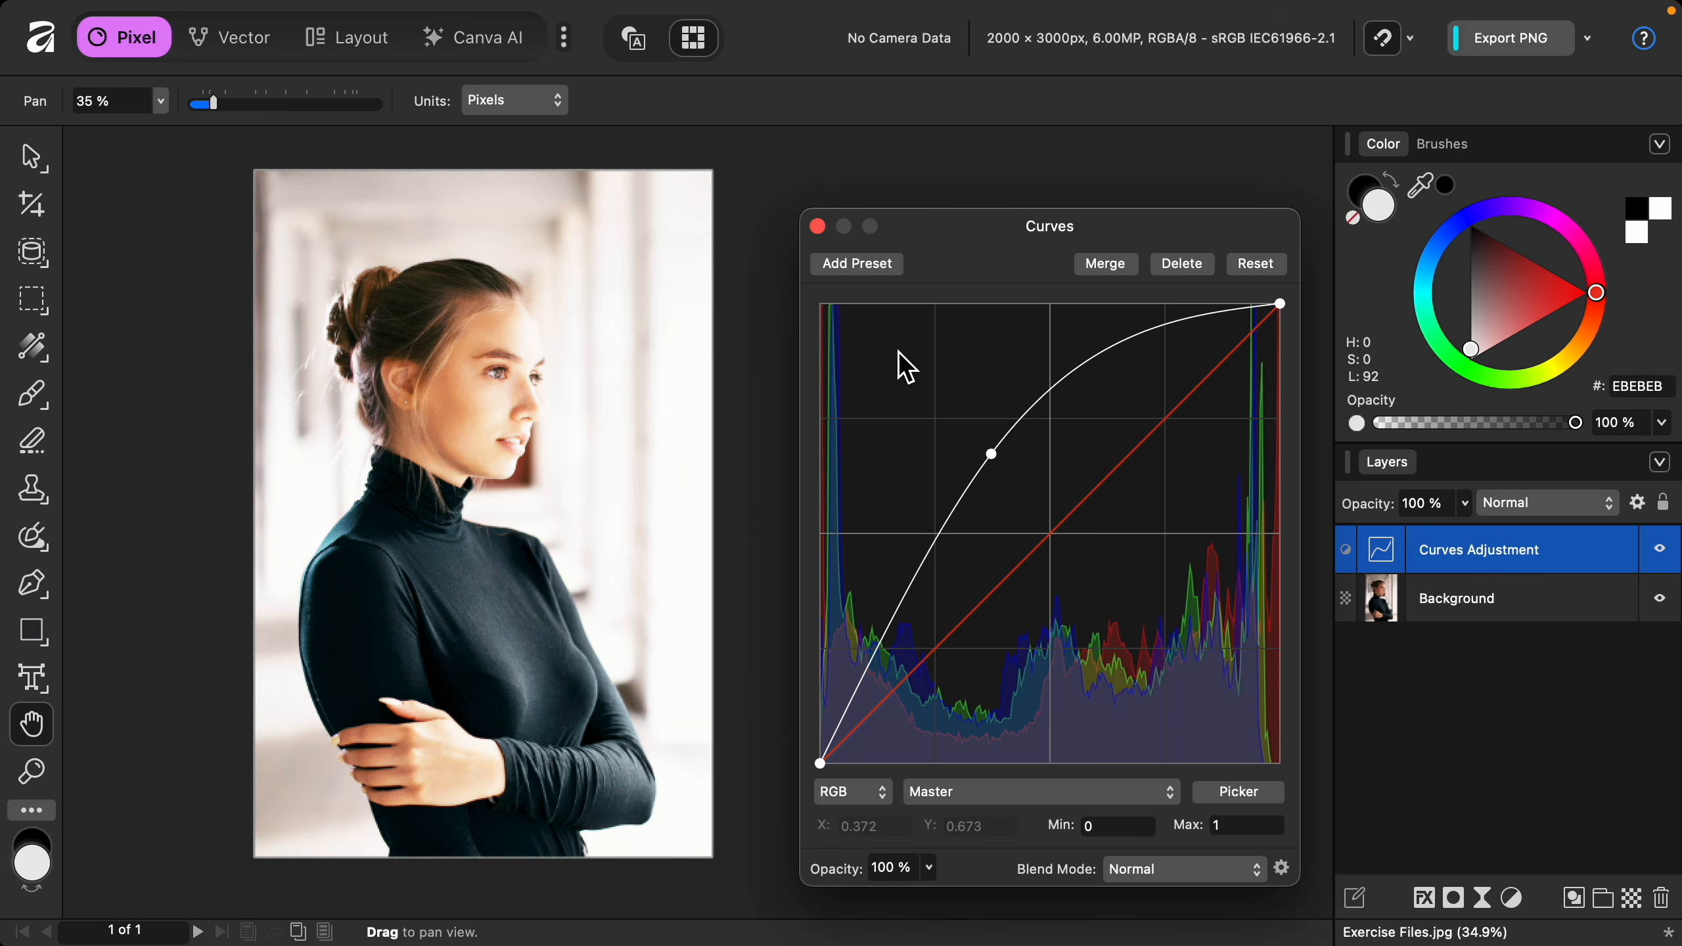
pyautogui.click(818, 226)
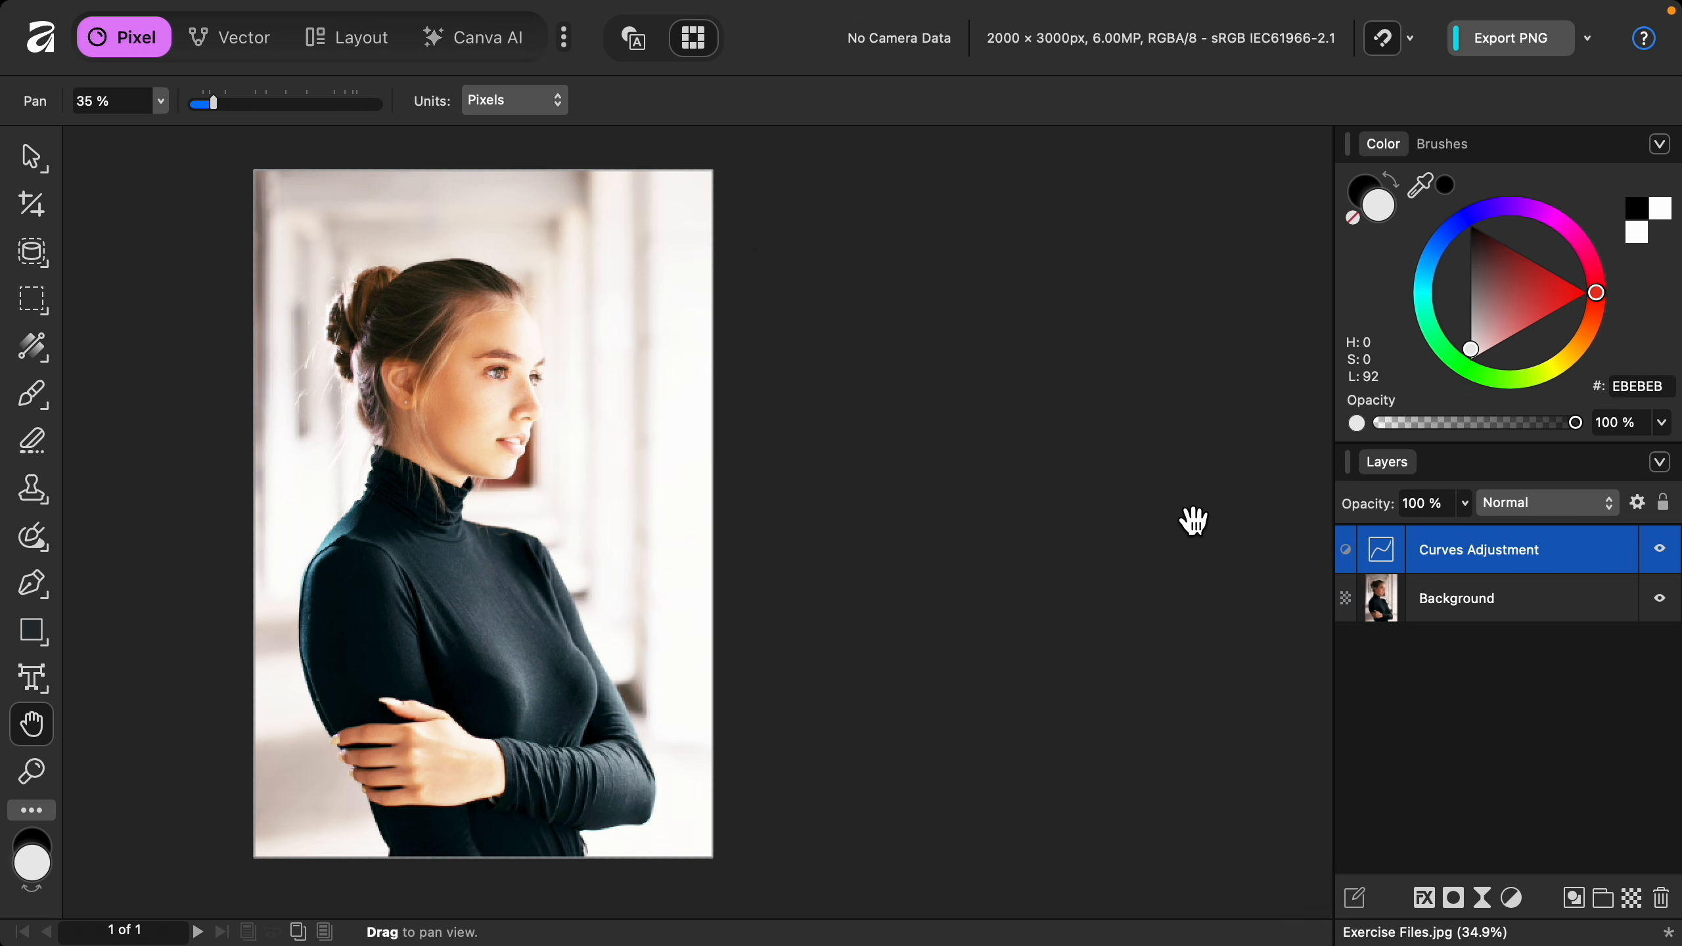
# Toggle the Curves adjustment's visibility to compare the photo with and without the brightening
pyautogui.click(1661, 551)
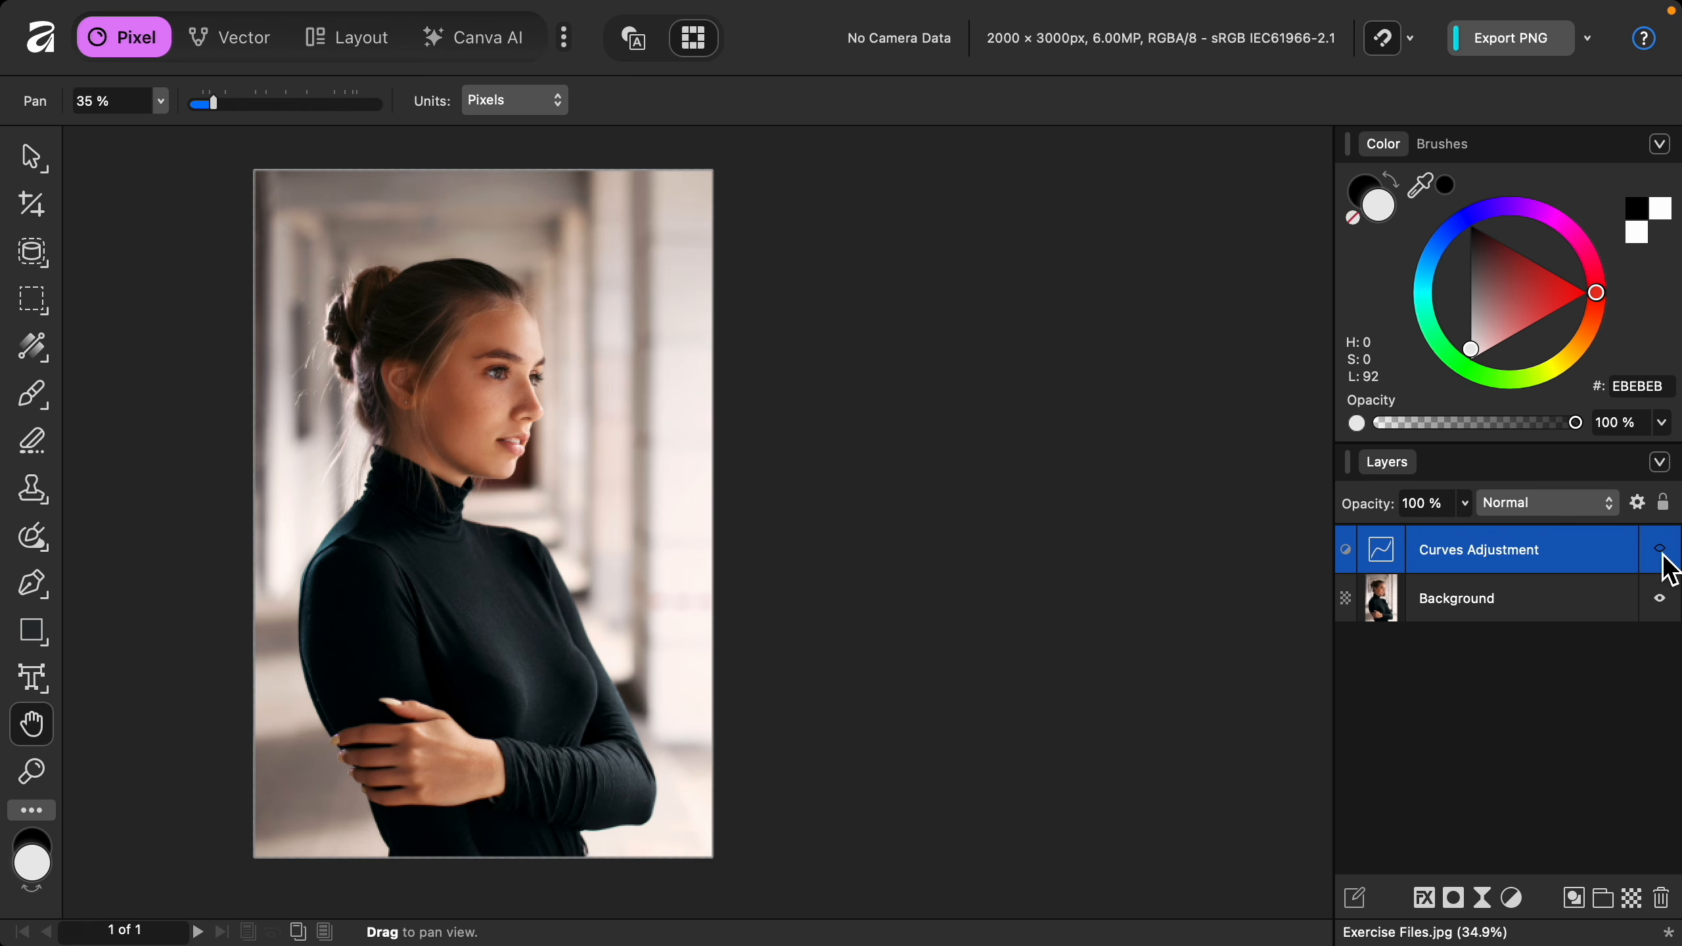
pyautogui.click(1661, 551)
pyautogui.click(1661, 551)
pyautogui.click(1661, 551)
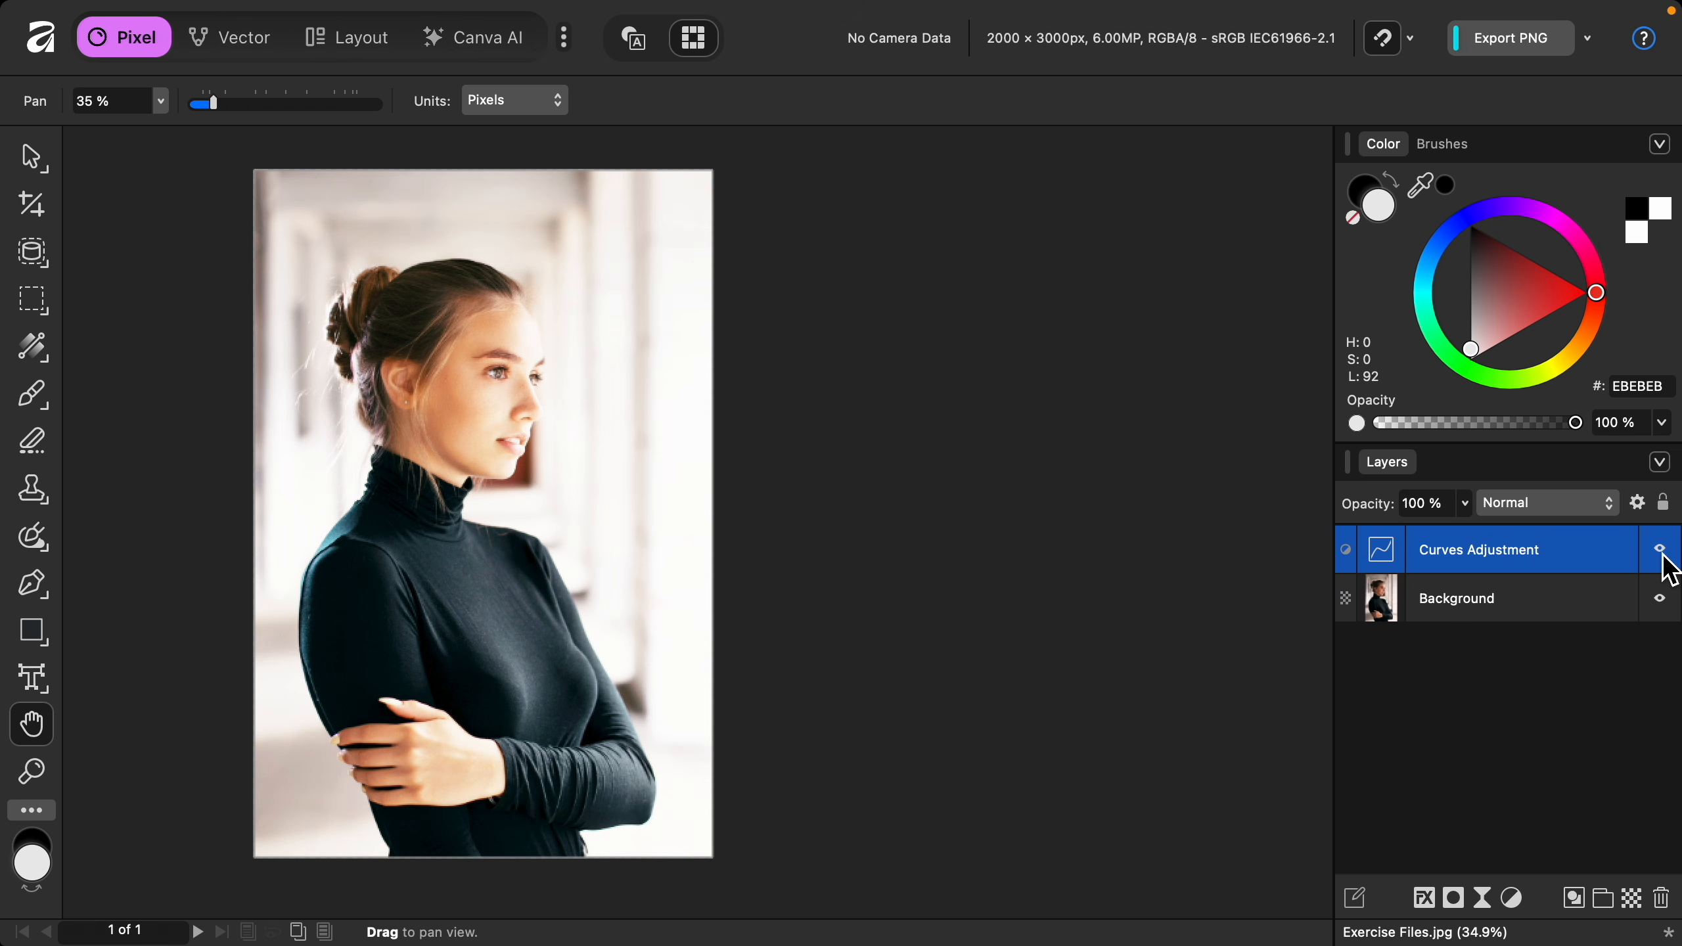
# In the Curves adjustment's blend options, make the underlying composition range fall linearly from 100% output in the shadows to 0% in the highlights
pyautogui.click(1637, 504)
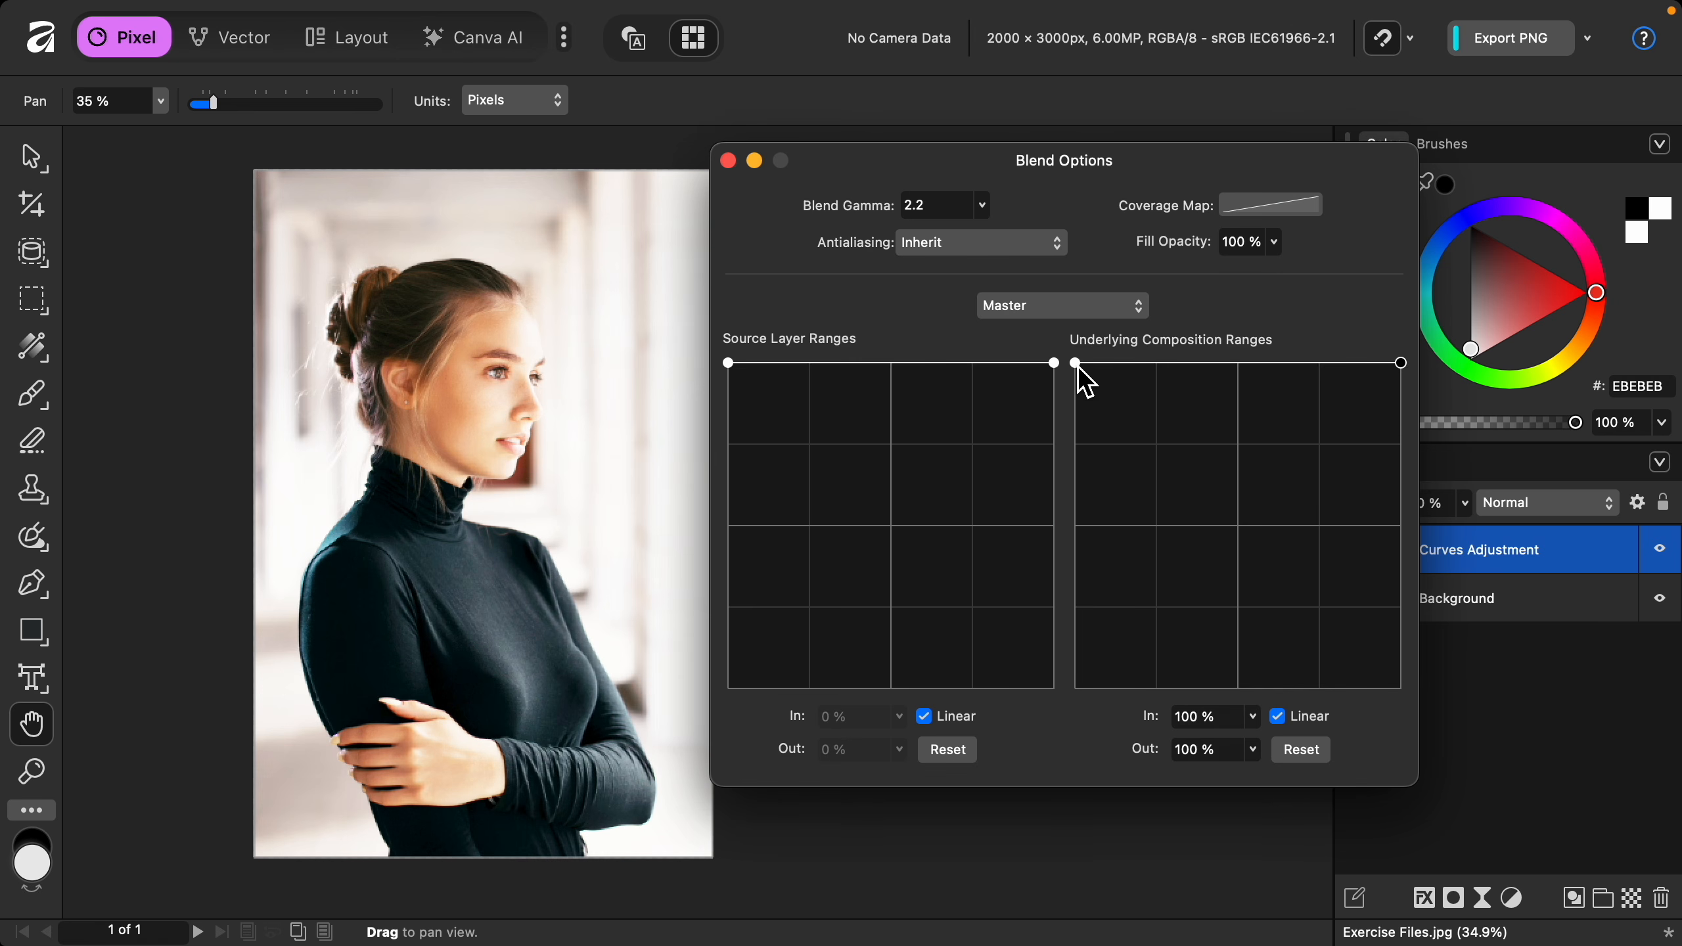
pyautogui.moveTo(1079, 368); pyautogui.dragTo(1040, 697)
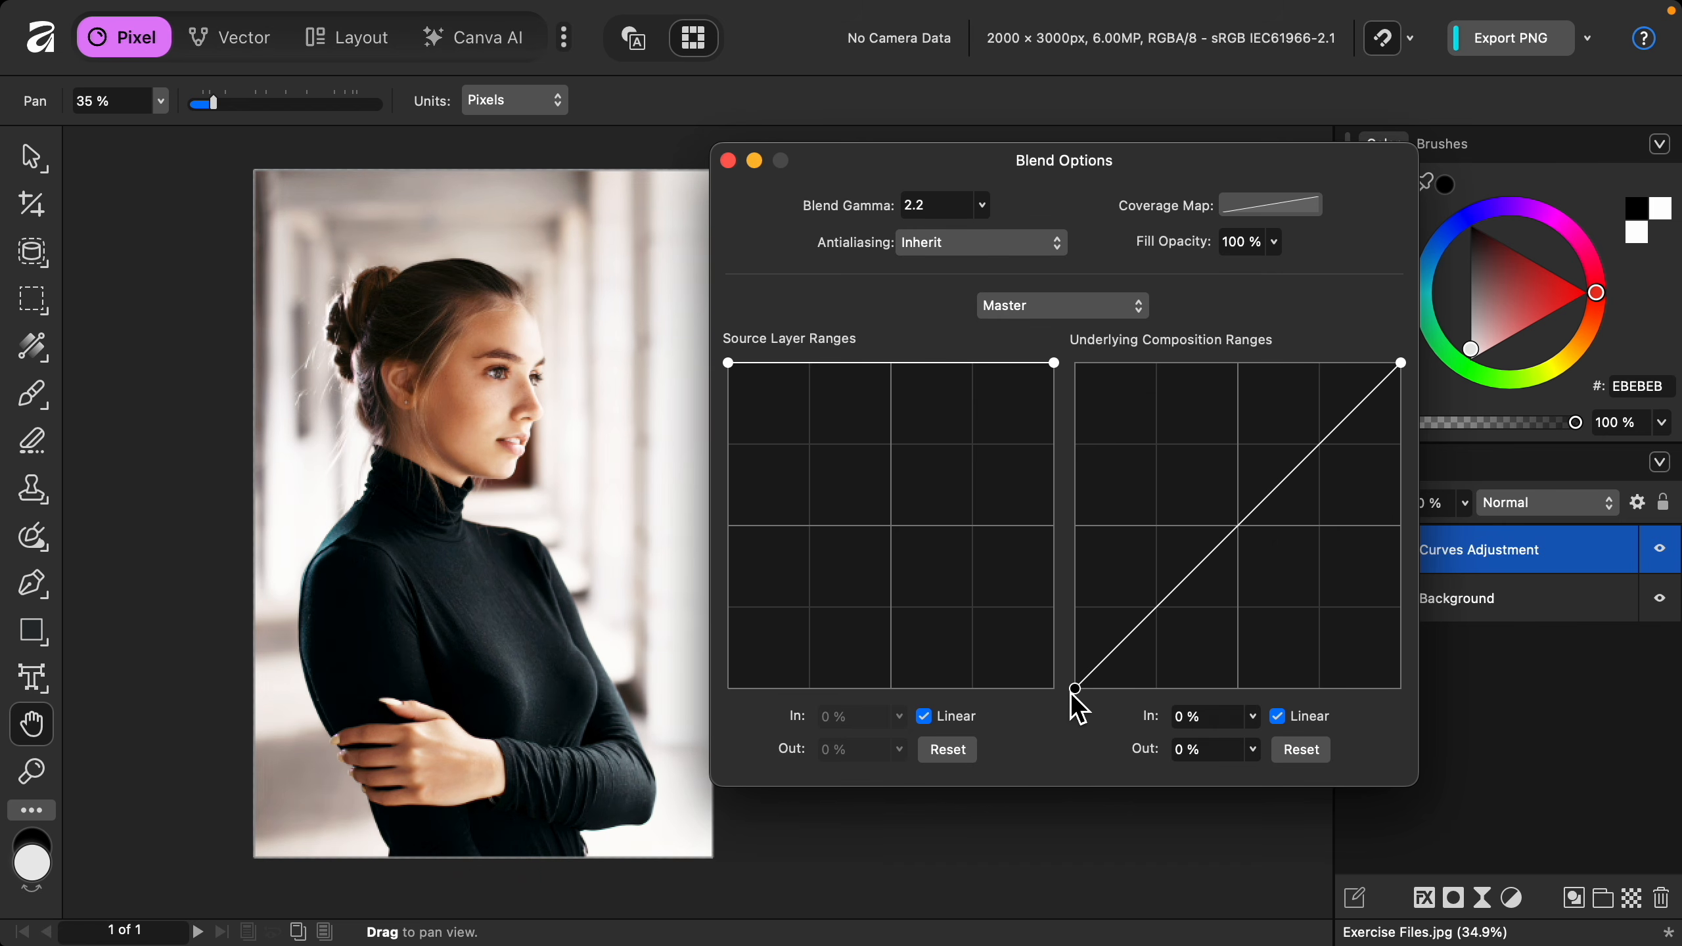
pyautogui.moveTo(1076, 689); pyautogui.dragTo(1014, 336)
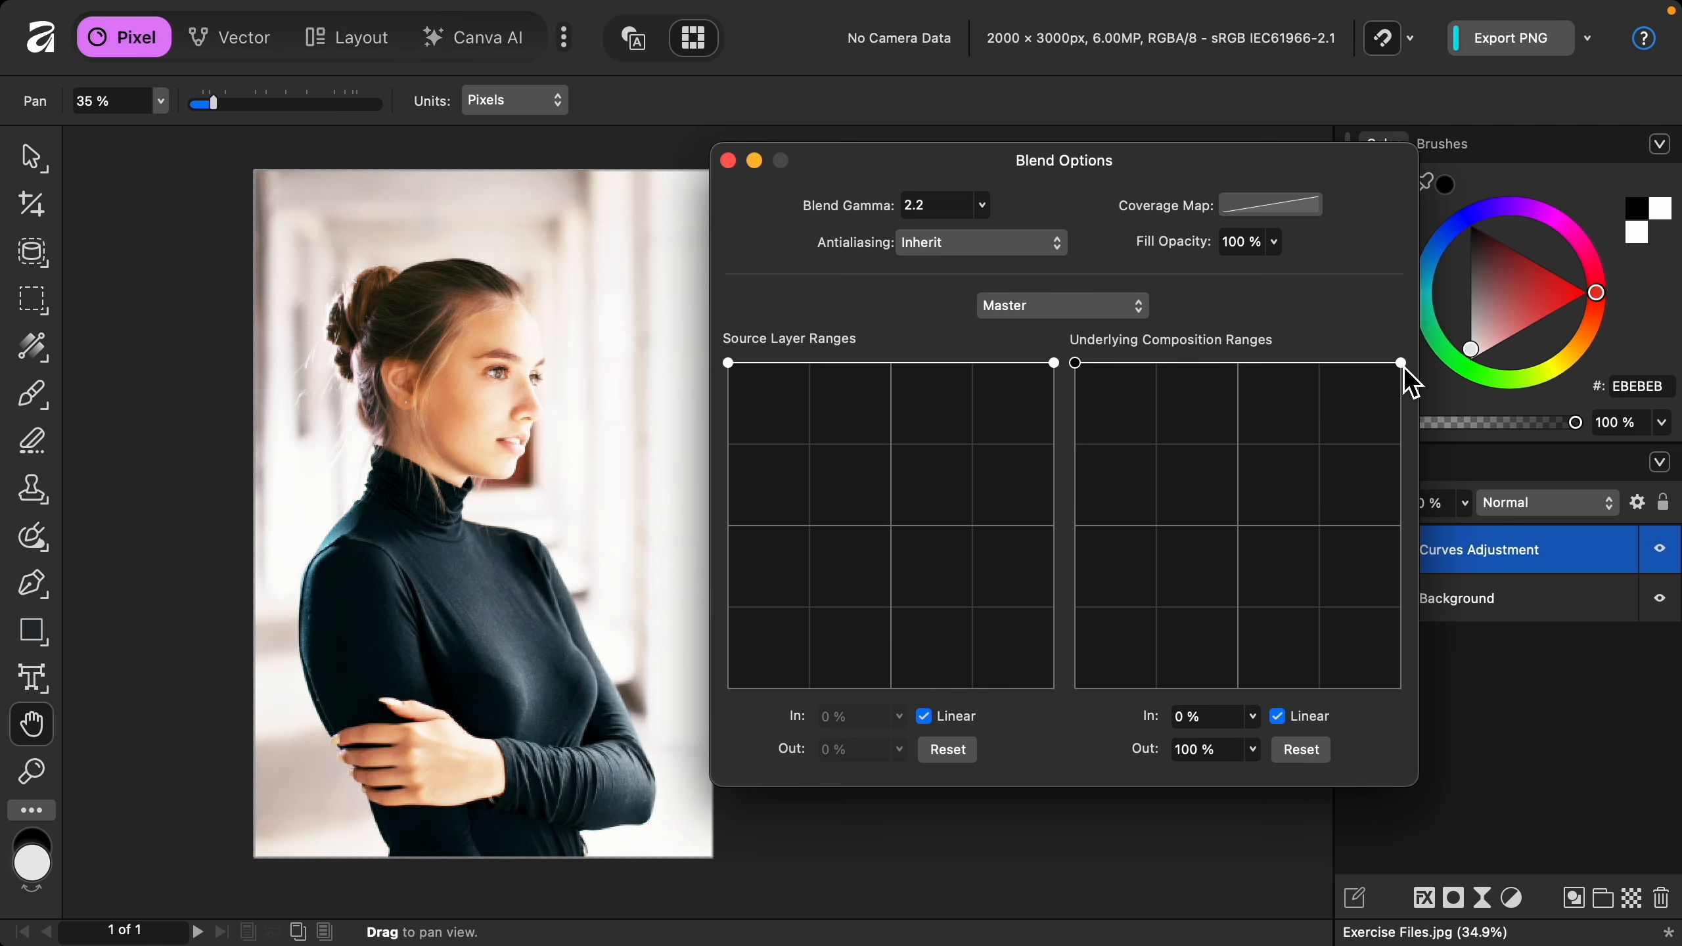
pyautogui.moveTo(1404, 371); pyautogui.dragTo(1424, 712)
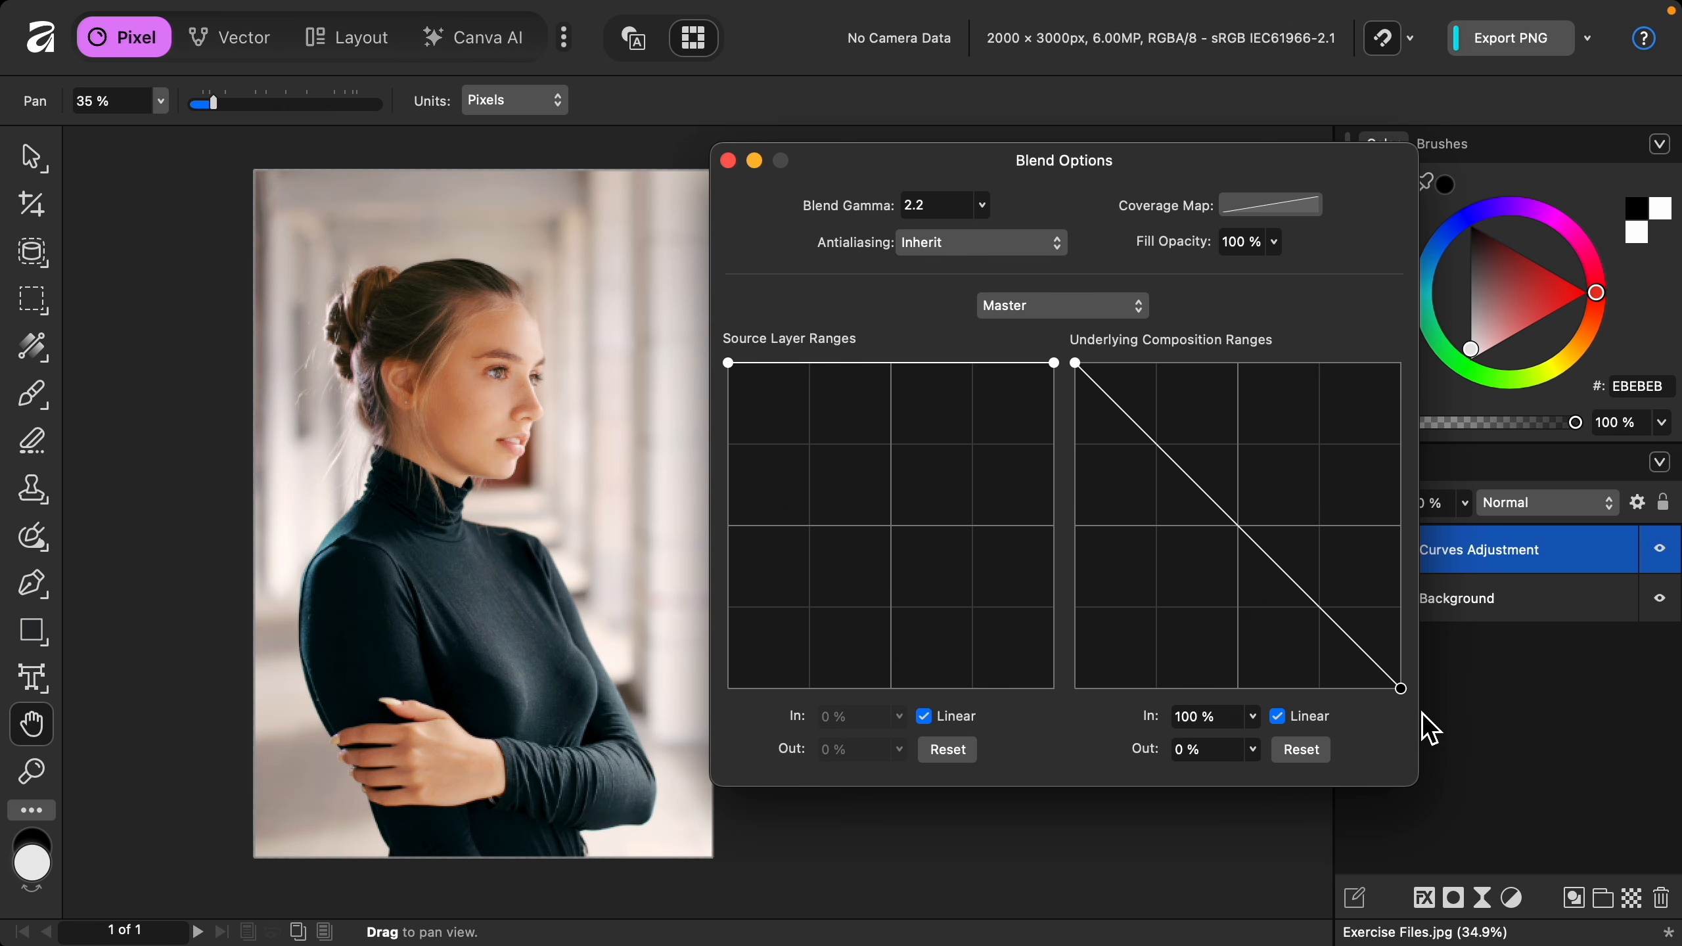
pyautogui.moveTo(1419, 688); pyautogui.dragTo(1476, 762)
pyautogui.click(728, 161)
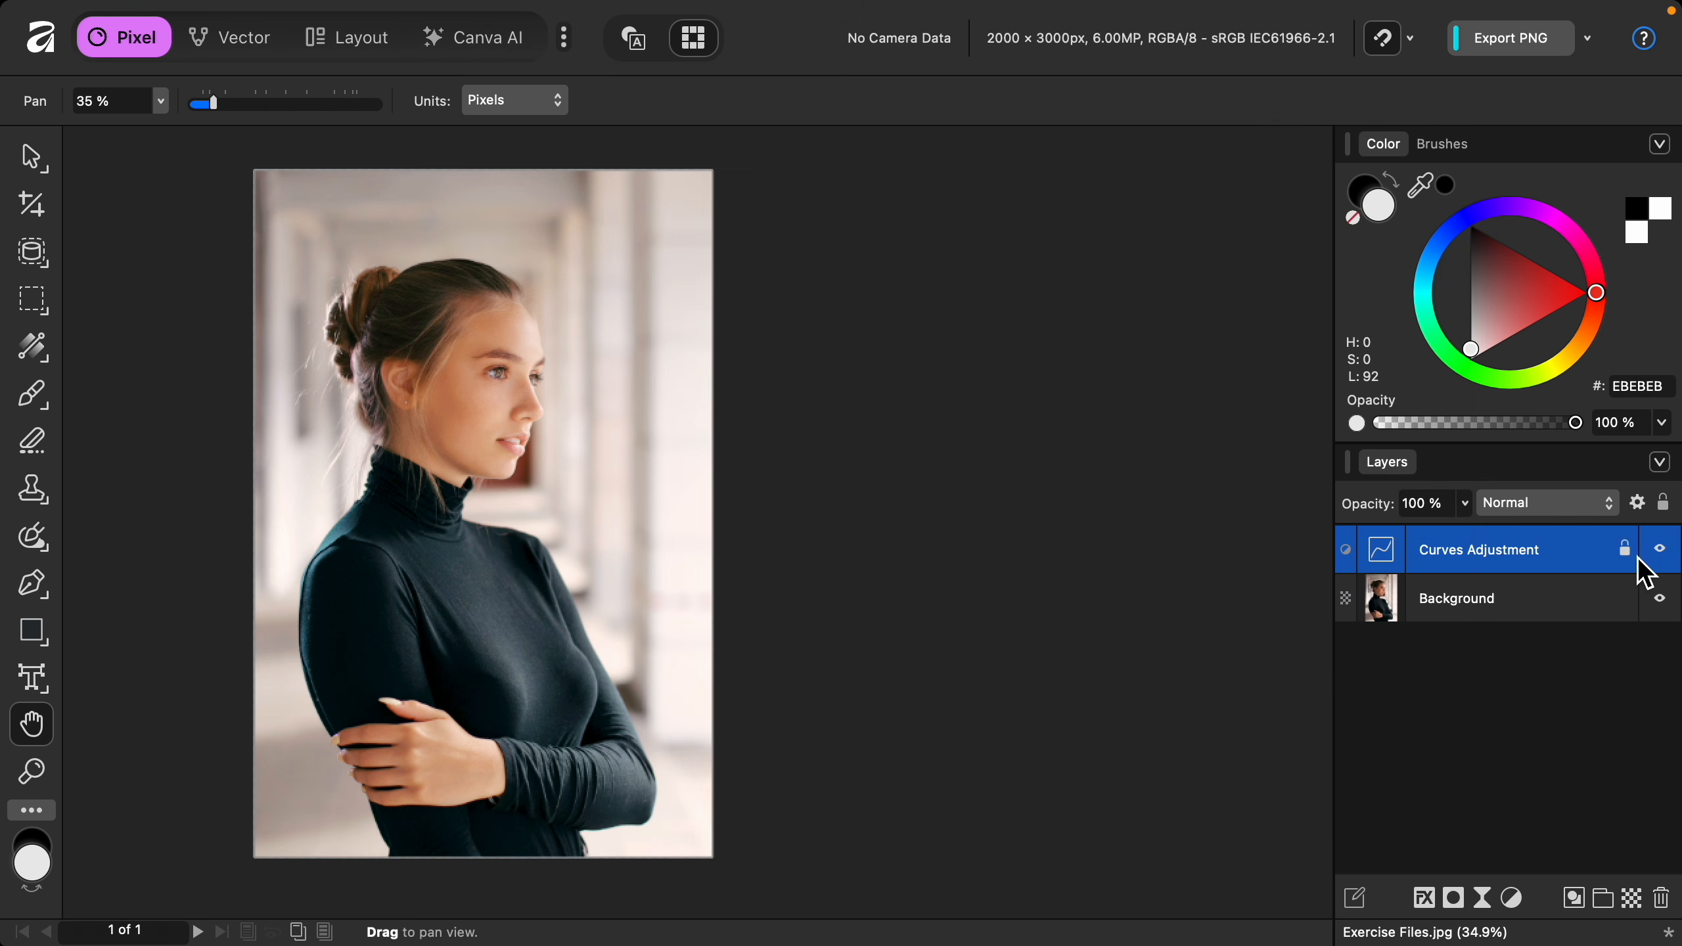
# Compare the photo before and after the Curves adjustment with its blend range limited to the darker tones
pyautogui.click(1660, 551)
pyautogui.click(1661, 551)
pyautogui.click(1660, 551)
pyautogui.click(1661, 551)
pyautogui.click(1660, 551)
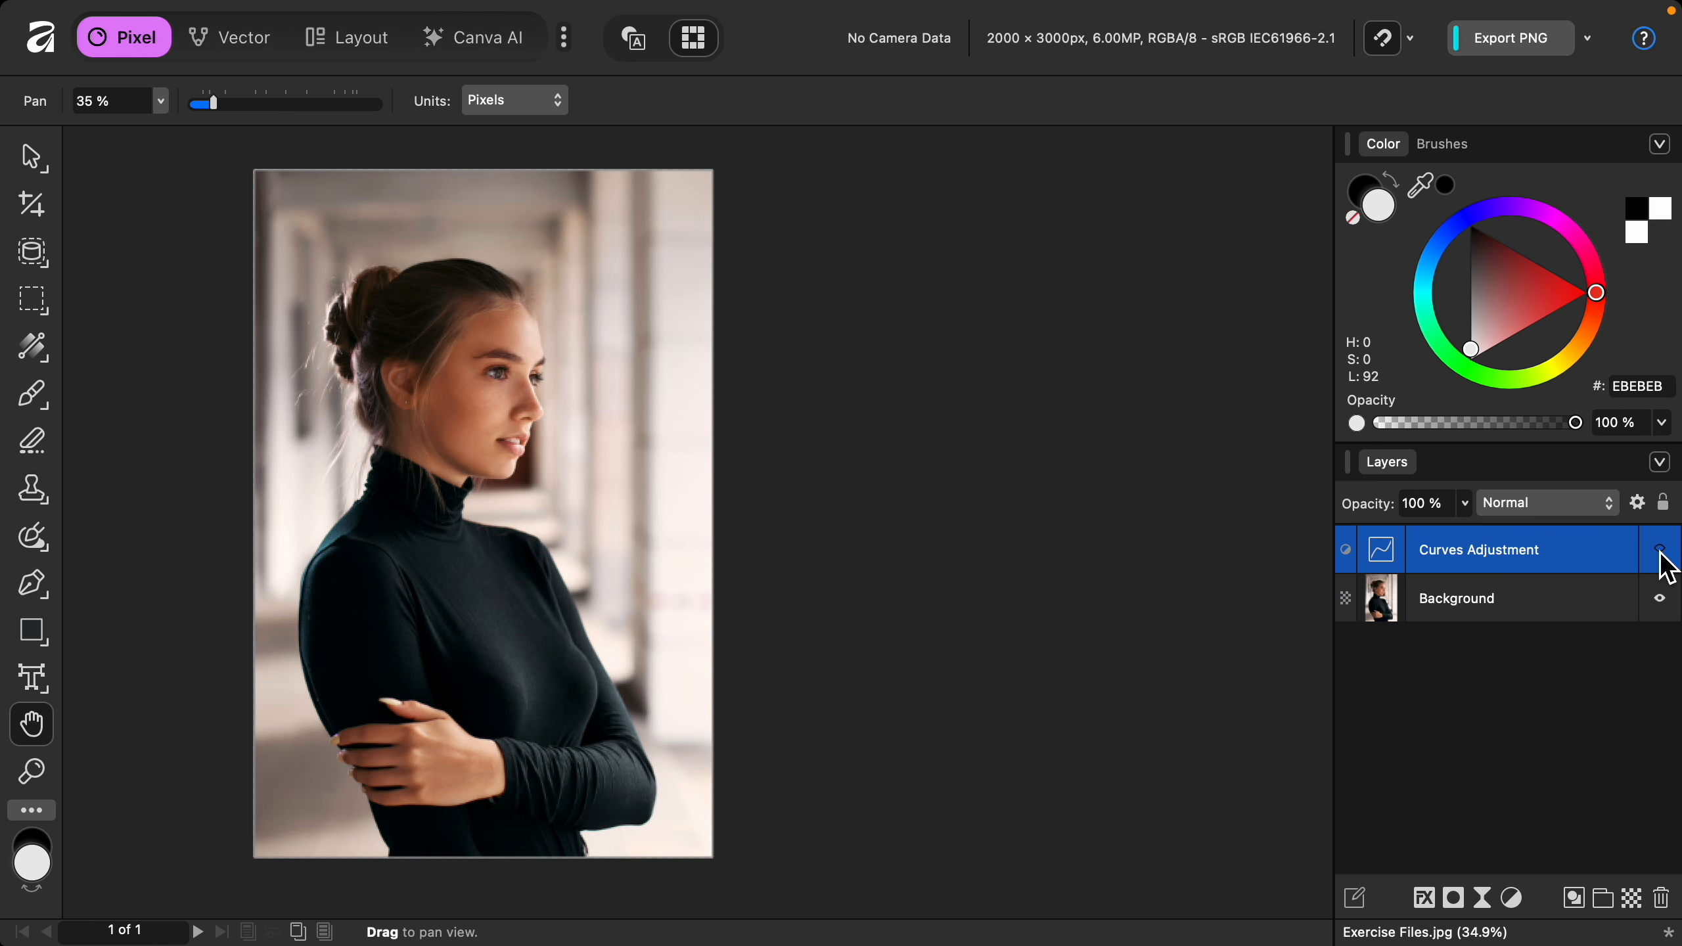
pyautogui.click(1661, 553)
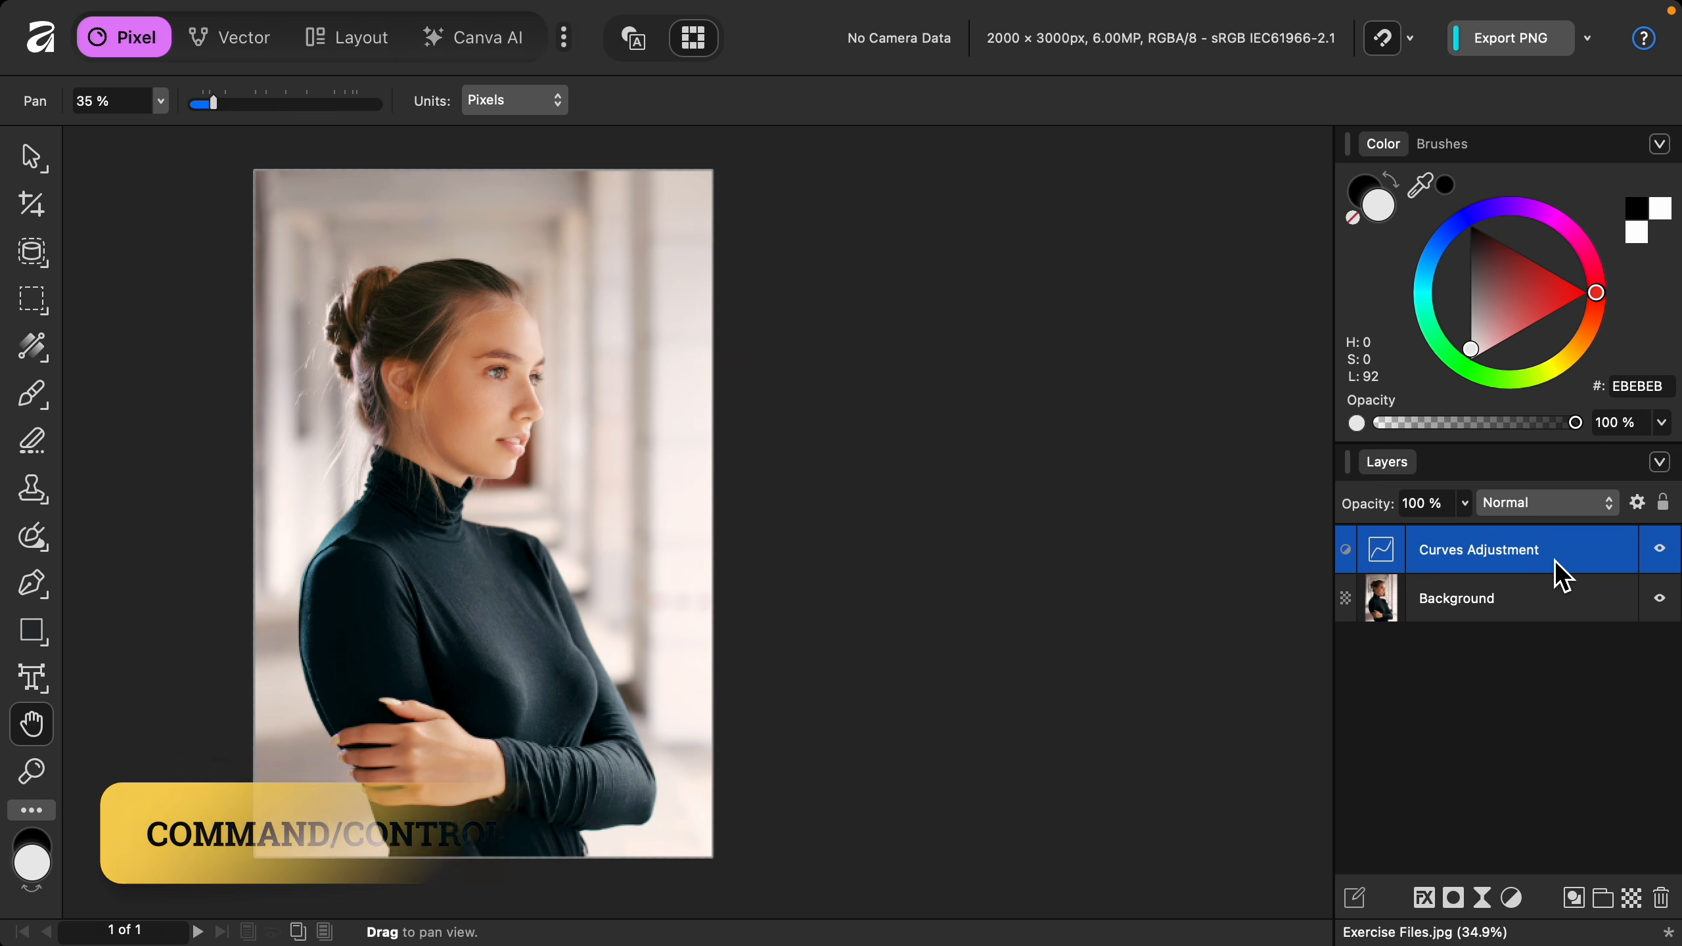
# Invert the Curves adjustment's mask to black to hide the brightening from the whole photo
pyautogui.hotkey('ctrl', 'i')
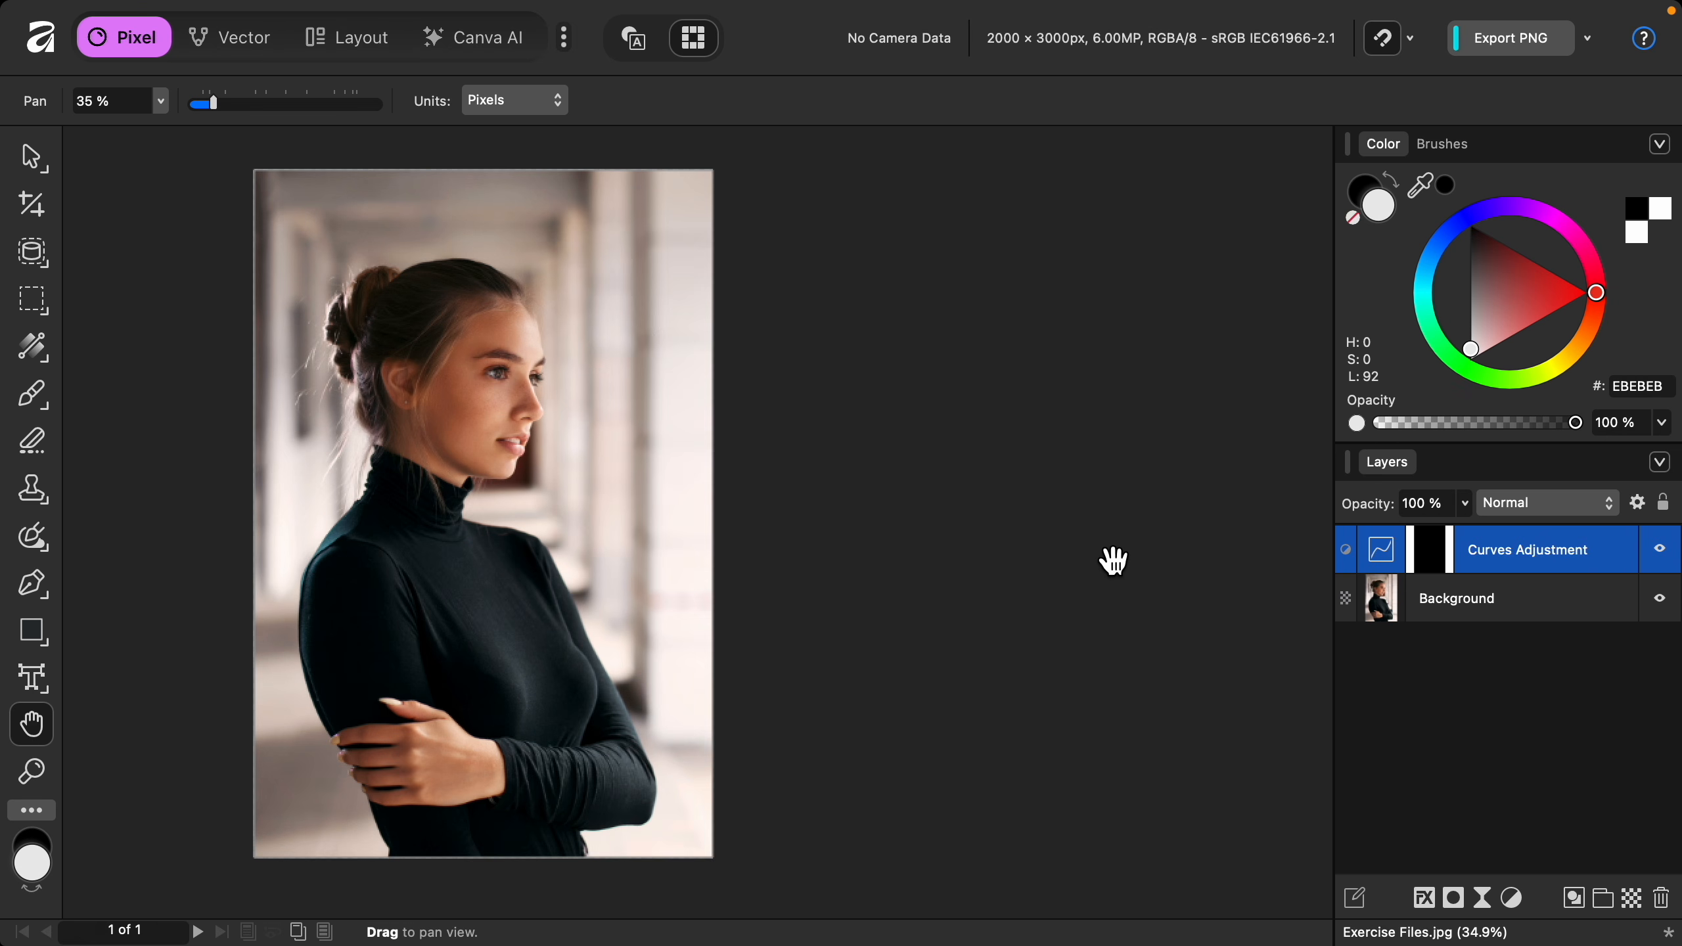
pyautogui.hscroll(-4, 850, 543)
pyautogui.hscroll(-3, 850, 543)
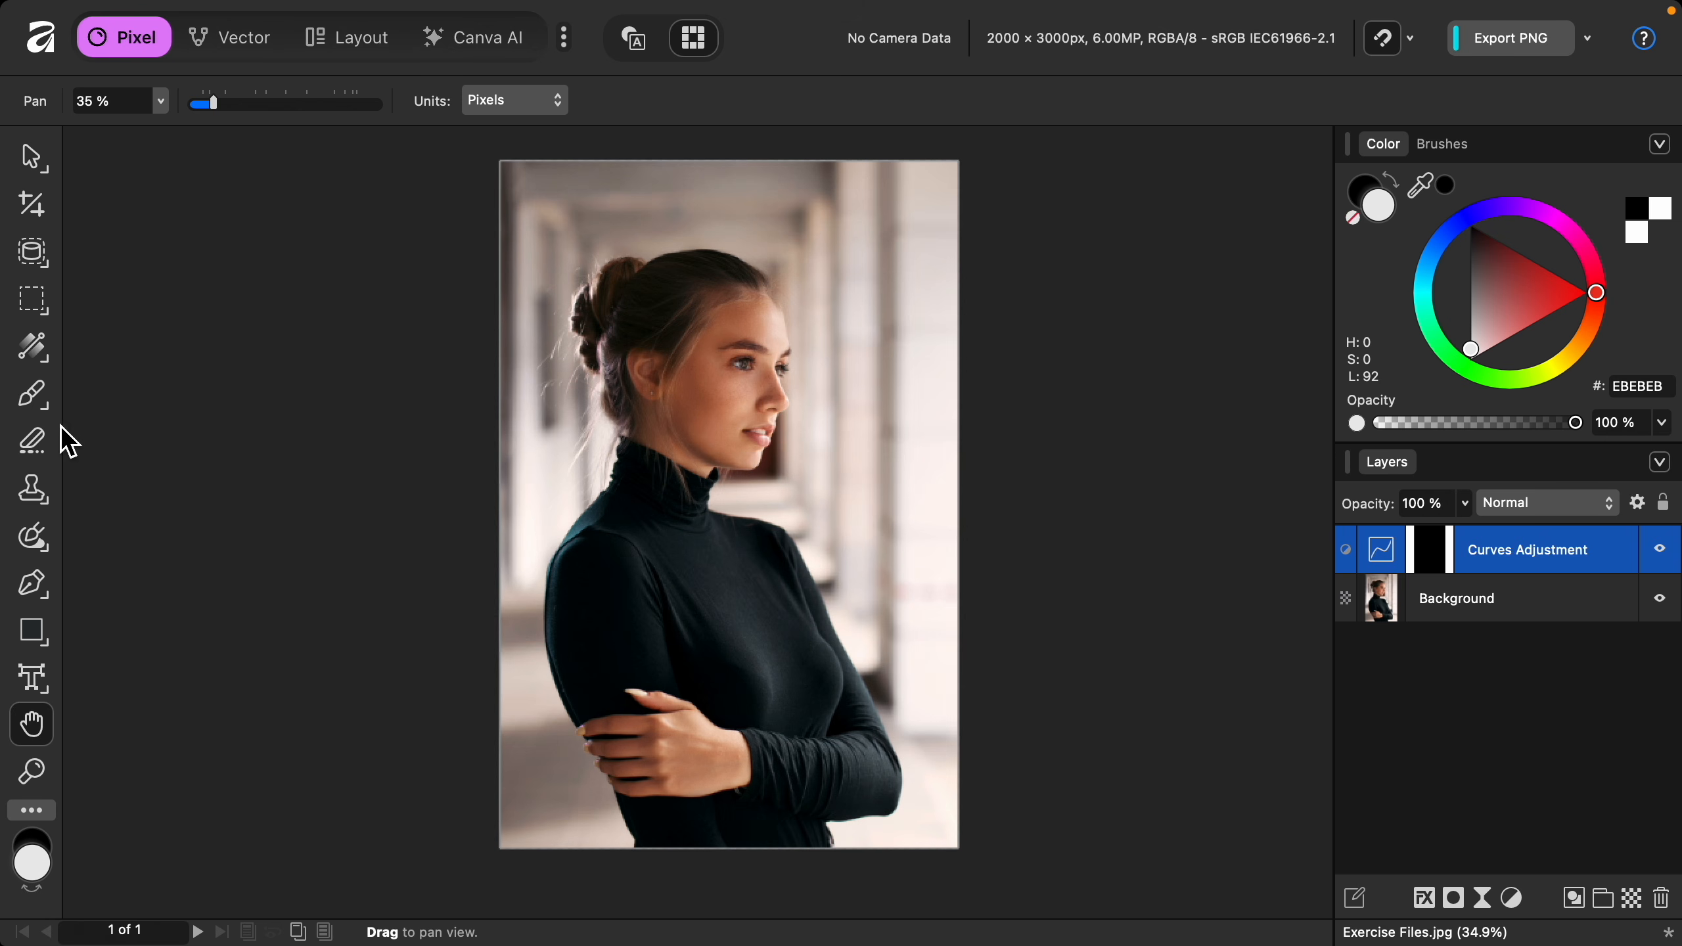
# Set up the Paint Brush with 20% flow and pure white (FFFFFF) as the painting colour
pyautogui.click(38, 404)
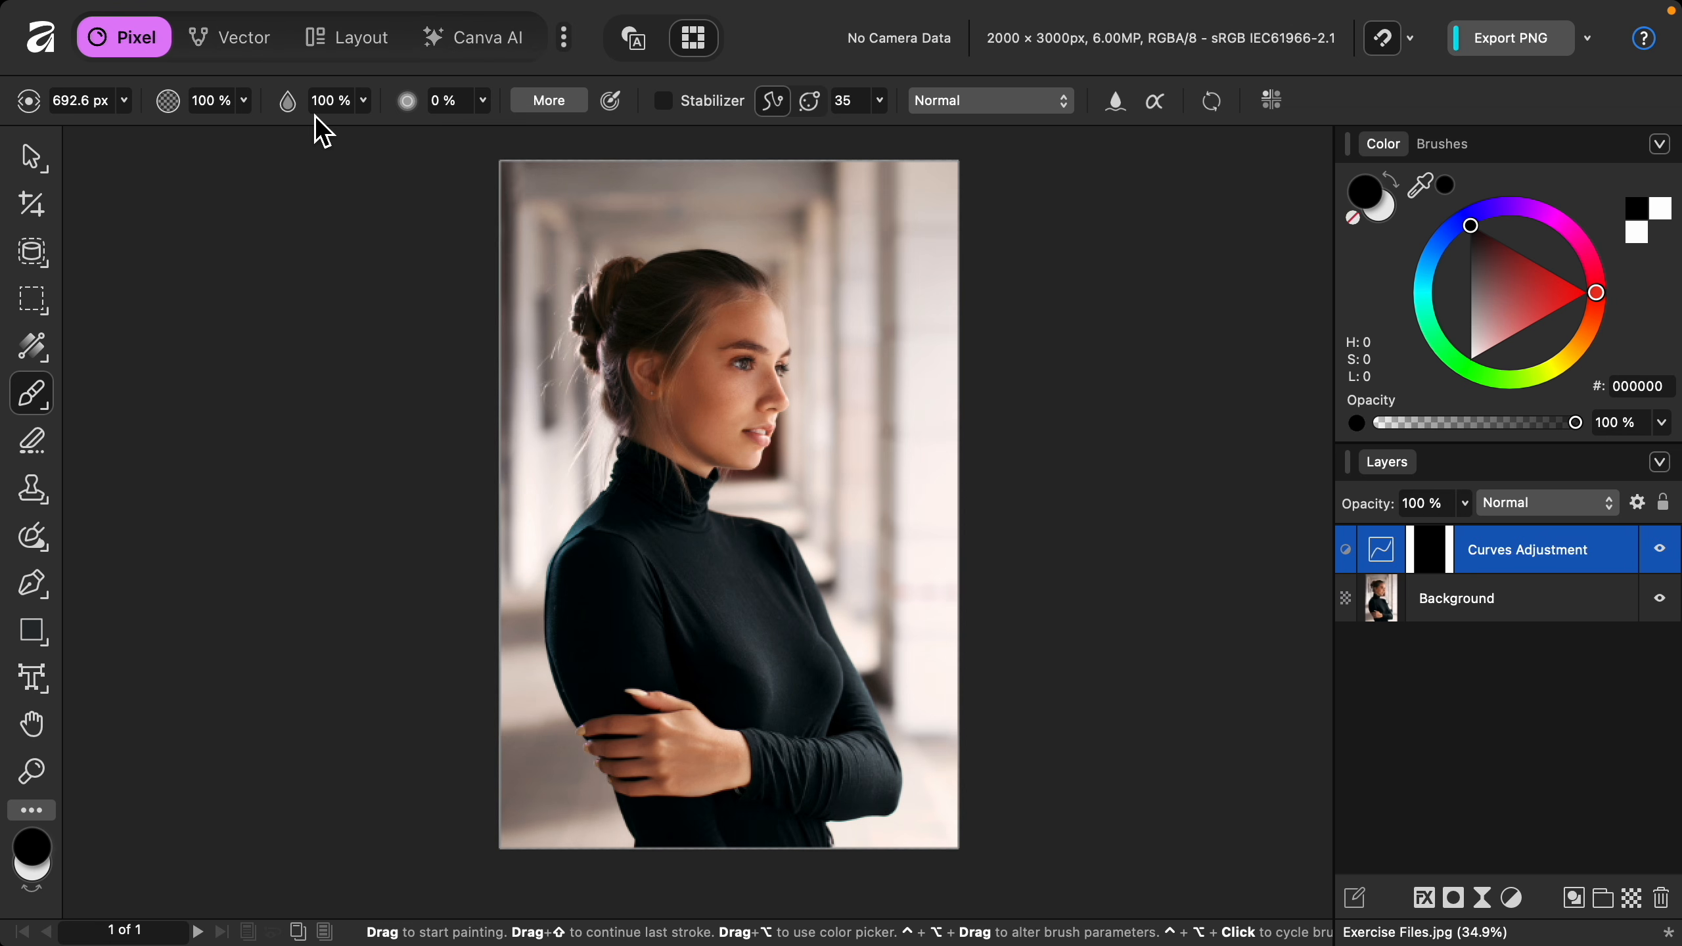
pyautogui.moveTo(292, 105); pyautogui.dragTo(187, 111)
pyautogui.click(1383, 217)
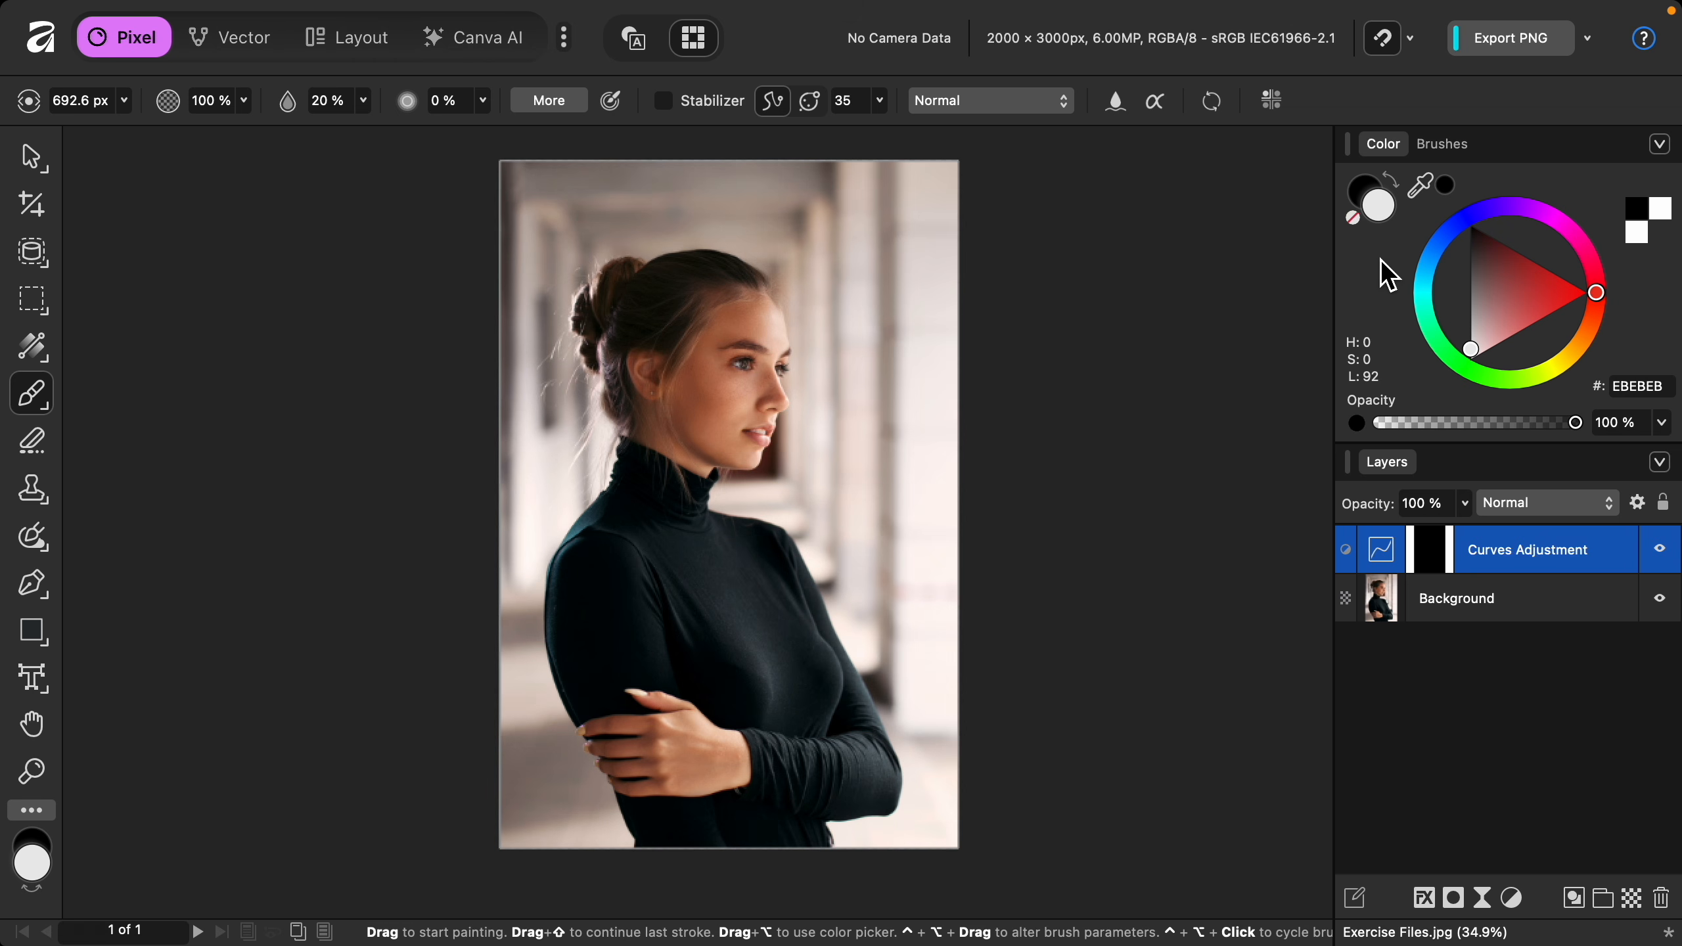
pyautogui.click(1473, 360)
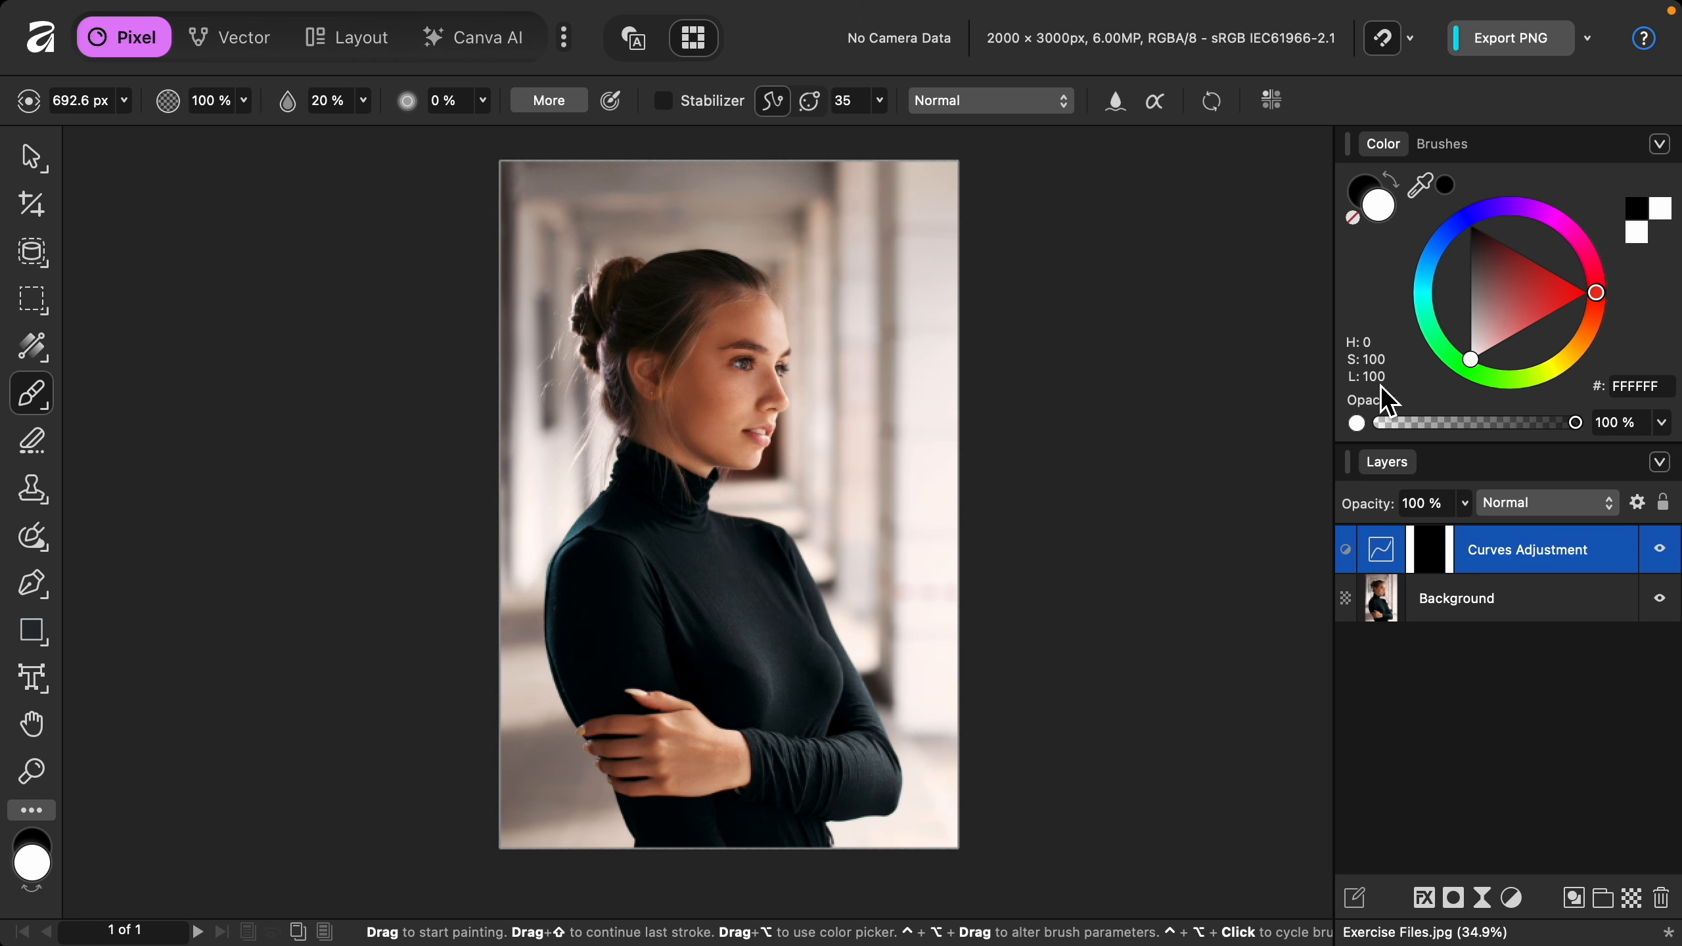
pyautogui.moveTo(1471, 364); pyautogui.dragTo(1463, 385)
# Paint white on the Curves mask over the woman's face, sweater and arms, removing spill from the background beside her hand with black
pyautogui.moveTo(718, 424)
pyautogui.mouseDown()
pyautogui.moveTo(688, 390)
pyautogui.moveTo(732, 384)
pyautogui.moveTo(720, 305)
pyautogui.moveTo(634, 357)
pyautogui.mouseUp()
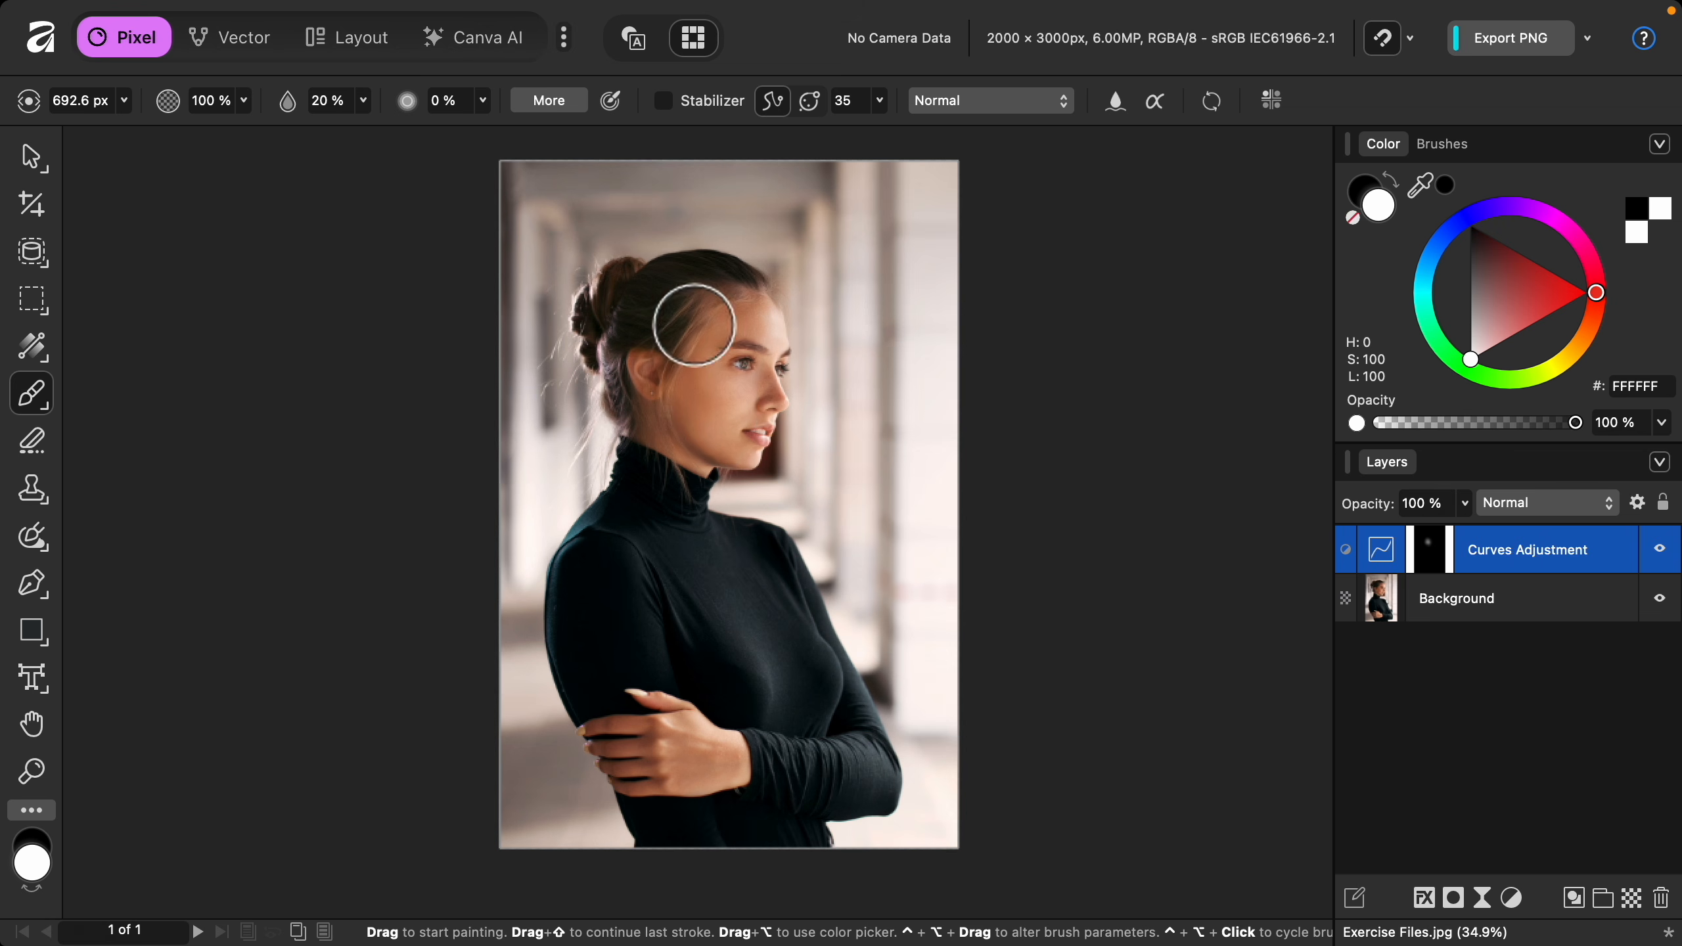
pyautogui.moveTo(636, 729)
pyautogui.mouseDown()
pyautogui.moveTo(757, 905)
pyautogui.moveTo(774, 820)
pyautogui.moveTo(784, 831)
pyautogui.moveTo(844, 770)
pyautogui.moveTo(777, 623)
pyautogui.moveTo(717, 655)
pyautogui.moveTo(781, 686)
pyautogui.moveTo(760, 597)
pyautogui.mouseUp()
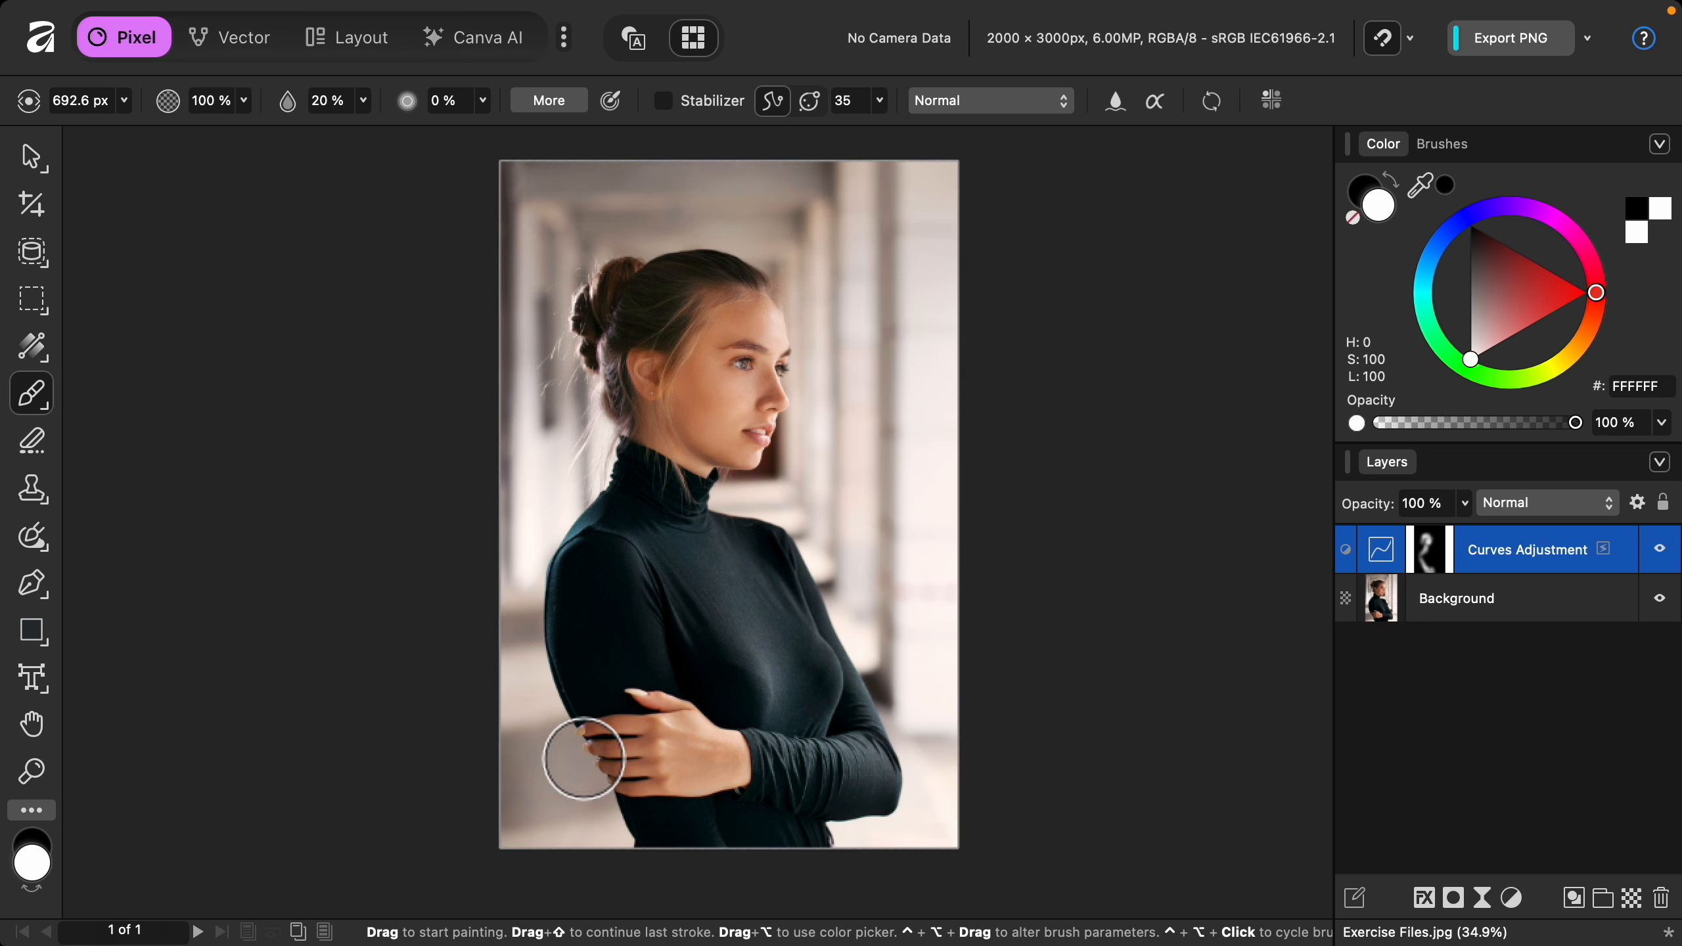
pyautogui.click(1383, 184)
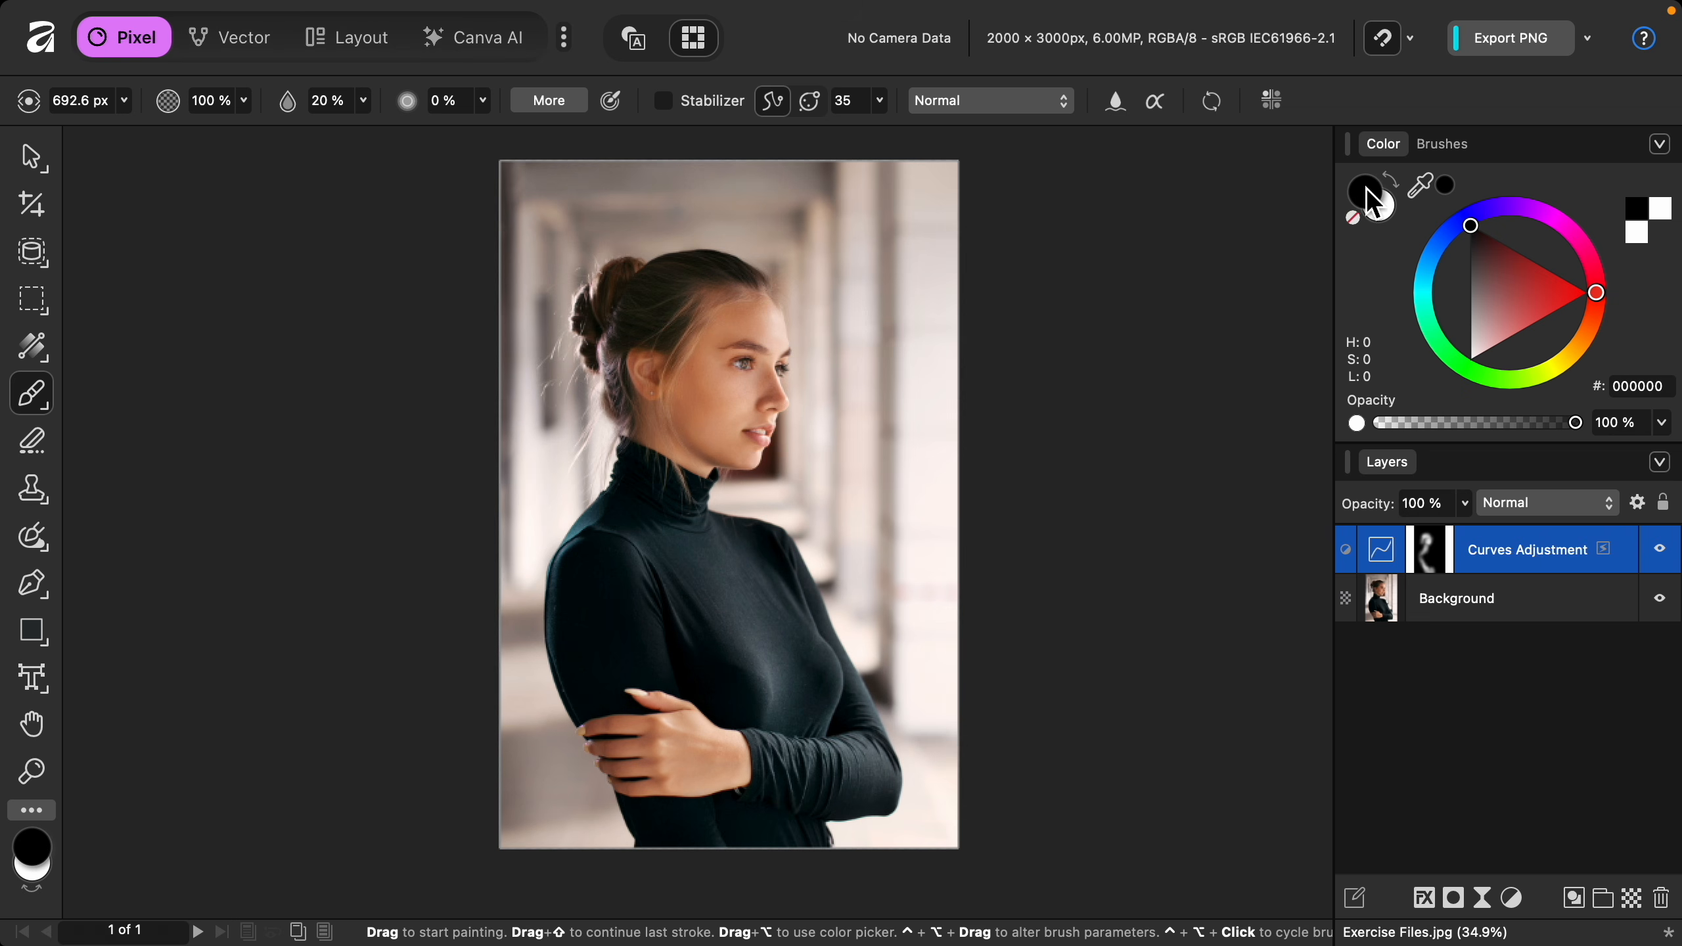
pyautogui.moveTo(524, 723)
pyautogui.mouseDown()
pyautogui.moveTo(554, 772)
pyautogui.moveTo(553, 751)
pyautogui.moveTo(529, 756)
pyautogui.moveTo(517, 869)
pyautogui.moveTo(526, 756)
pyautogui.moveTo(590, 841)
pyautogui.moveTo(491, 763)
pyautogui.moveTo(563, 833)
pyautogui.moveTo(554, 791)
pyautogui.mouseUp()
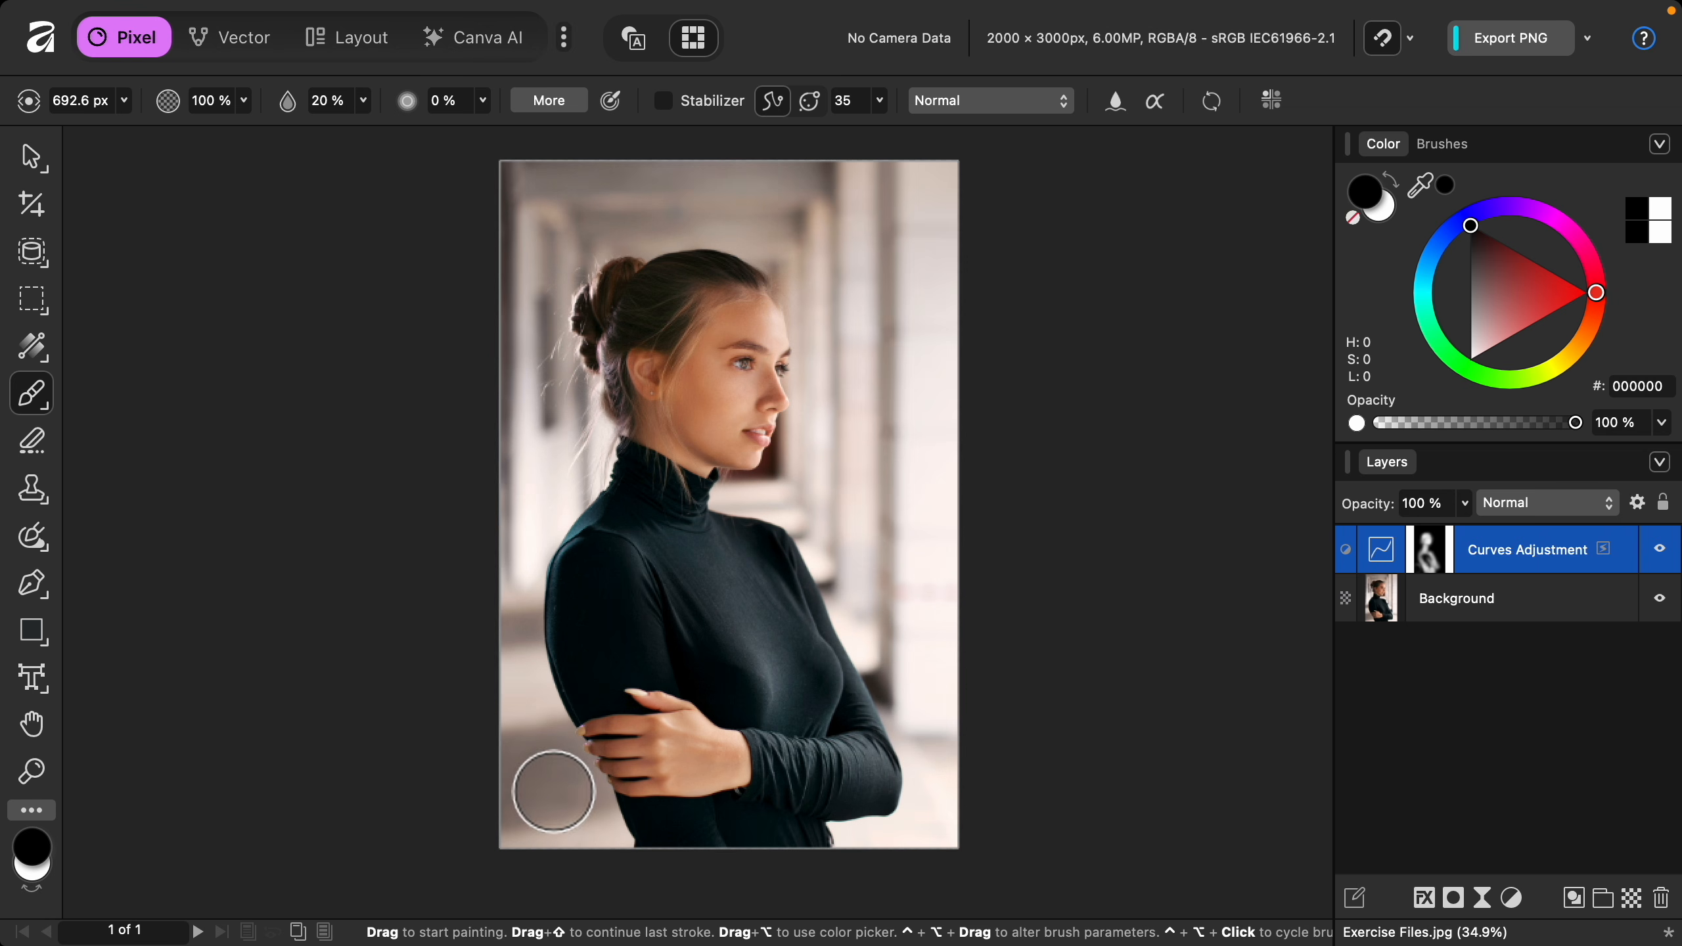
pyautogui.click(1376, 210)
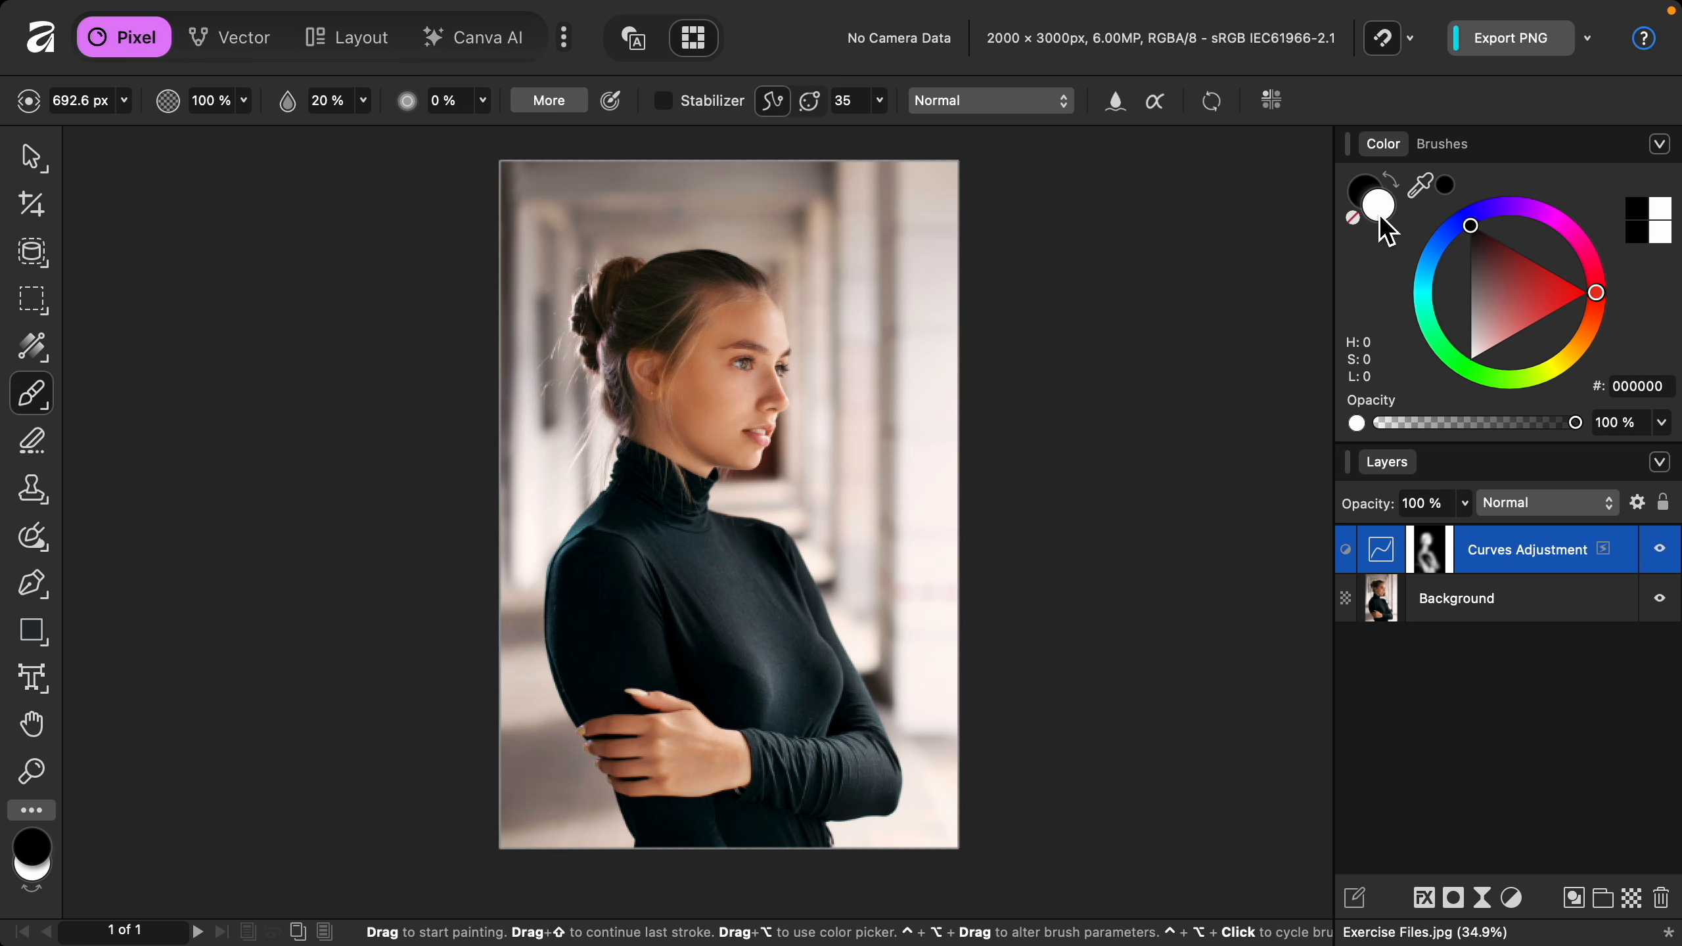
pyautogui.moveTo(651, 589)
pyautogui.mouseDown()
pyautogui.moveTo(619, 596)
pyautogui.moveTo(716, 638)
pyautogui.moveTo(626, 627)
pyautogui.moveTo(767, 796)
pyautogui.moveTo(831, 765)
pyautogui.mouseUp()
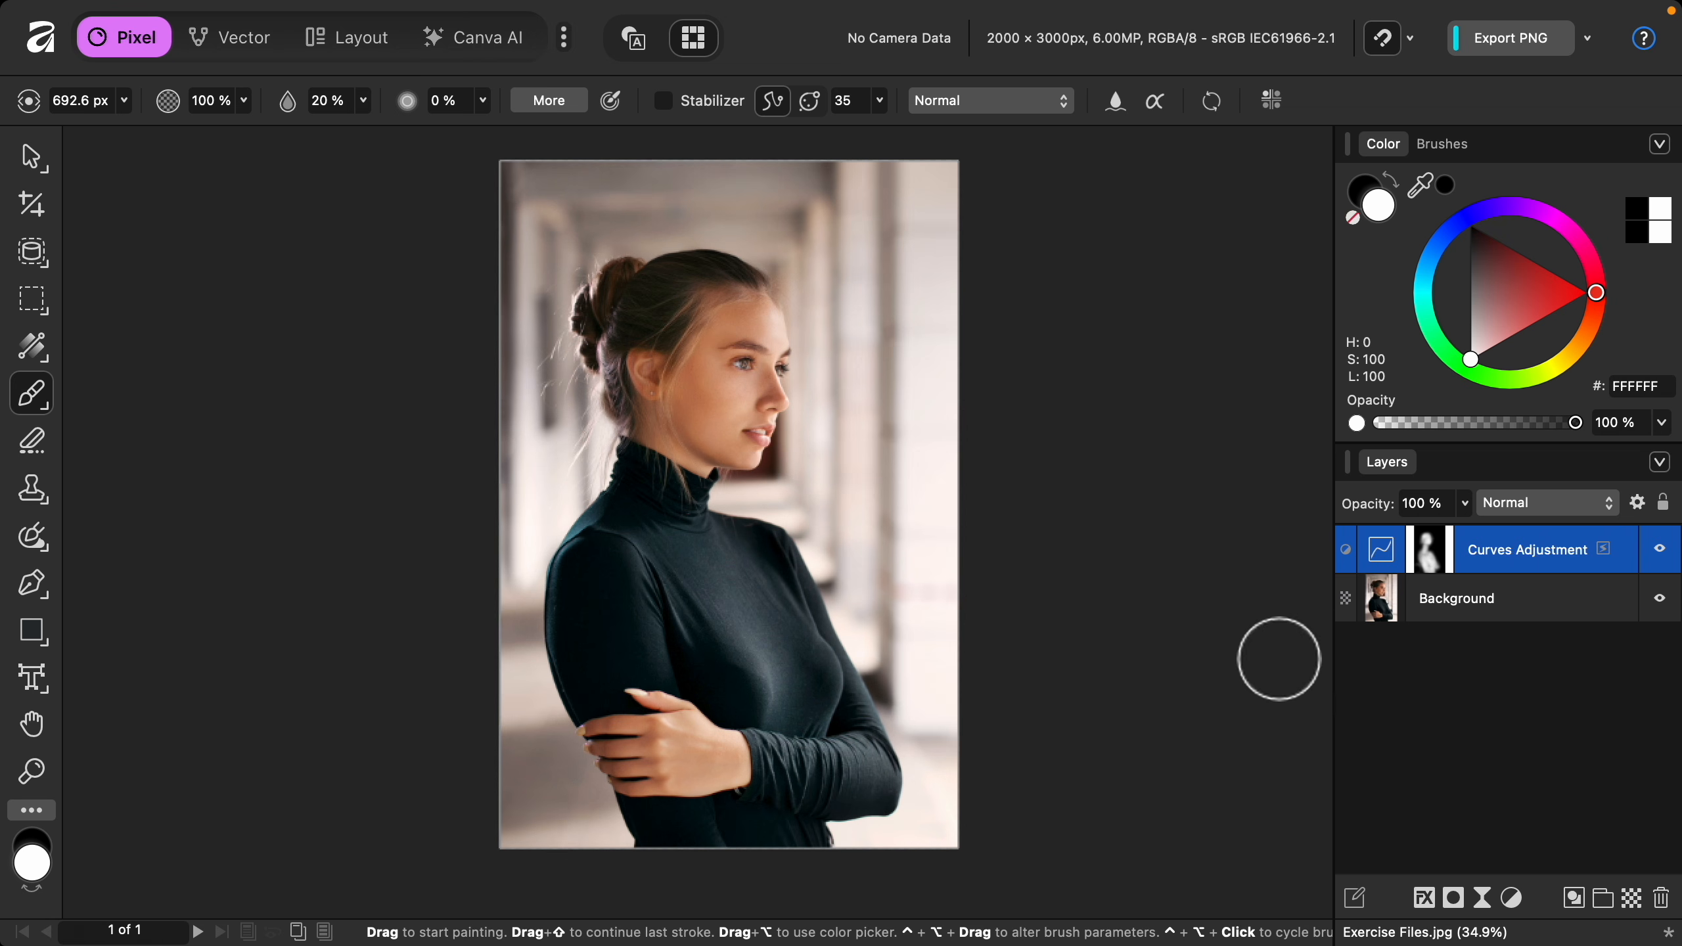
# Toggle the masked Curves adjustment's visibility to check the brightening painted onto the woman
pyautogui.click(1662, 551)
pyautogui.click(1662, 552)
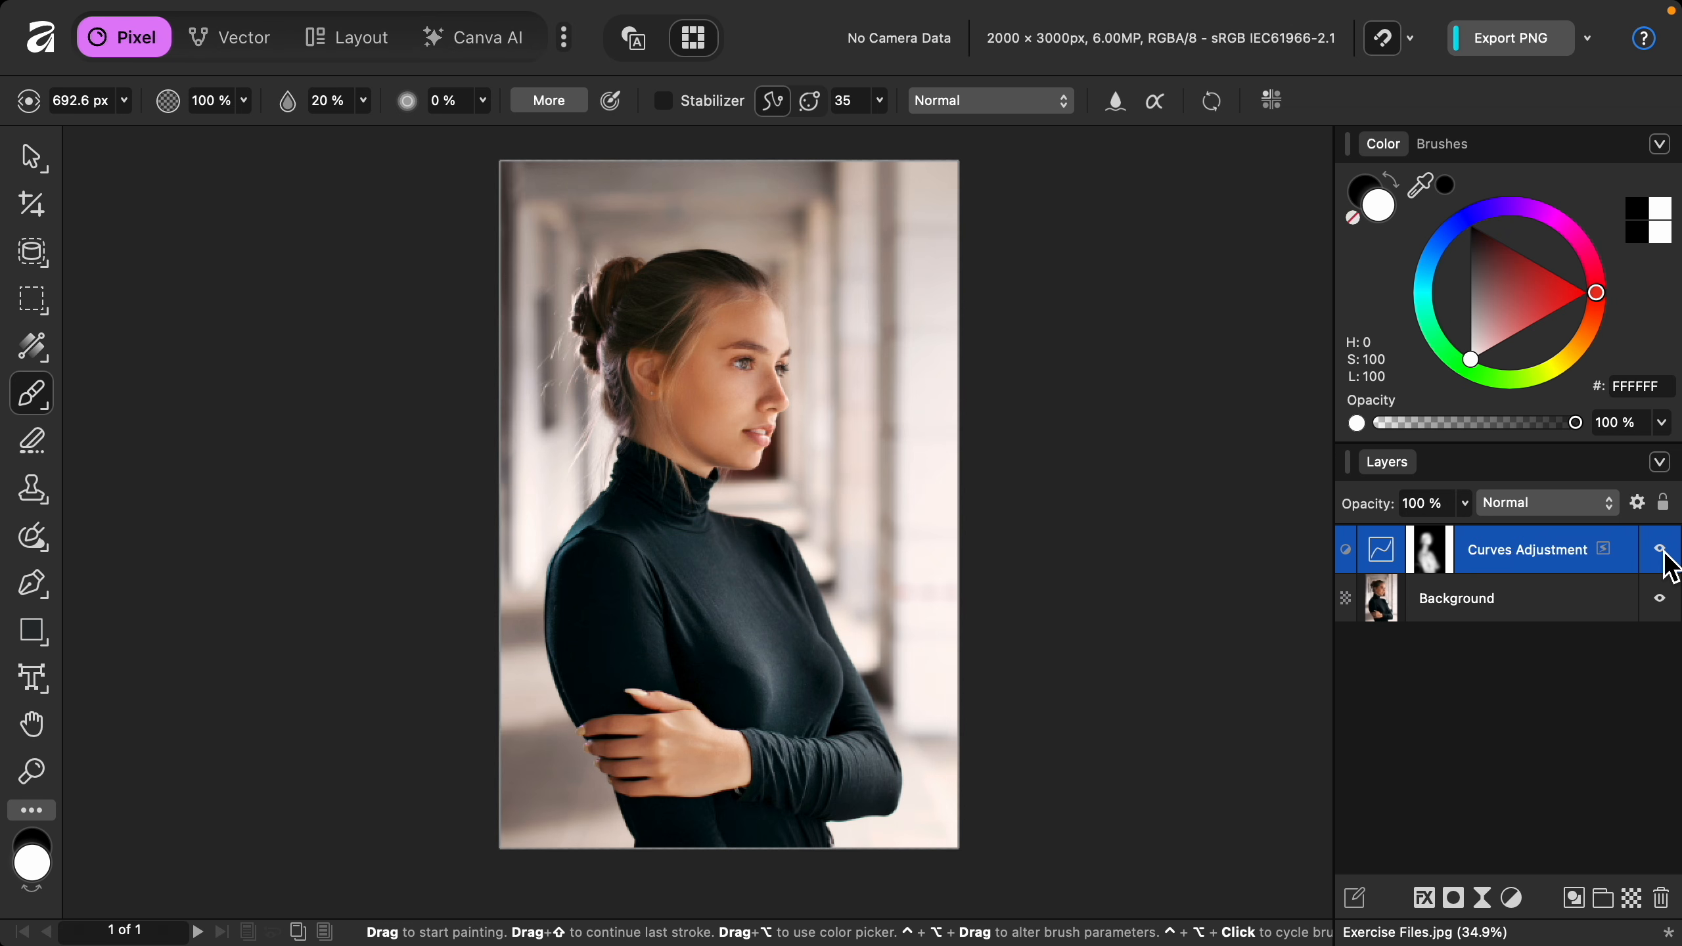
pyautogui.click(1662, 551)
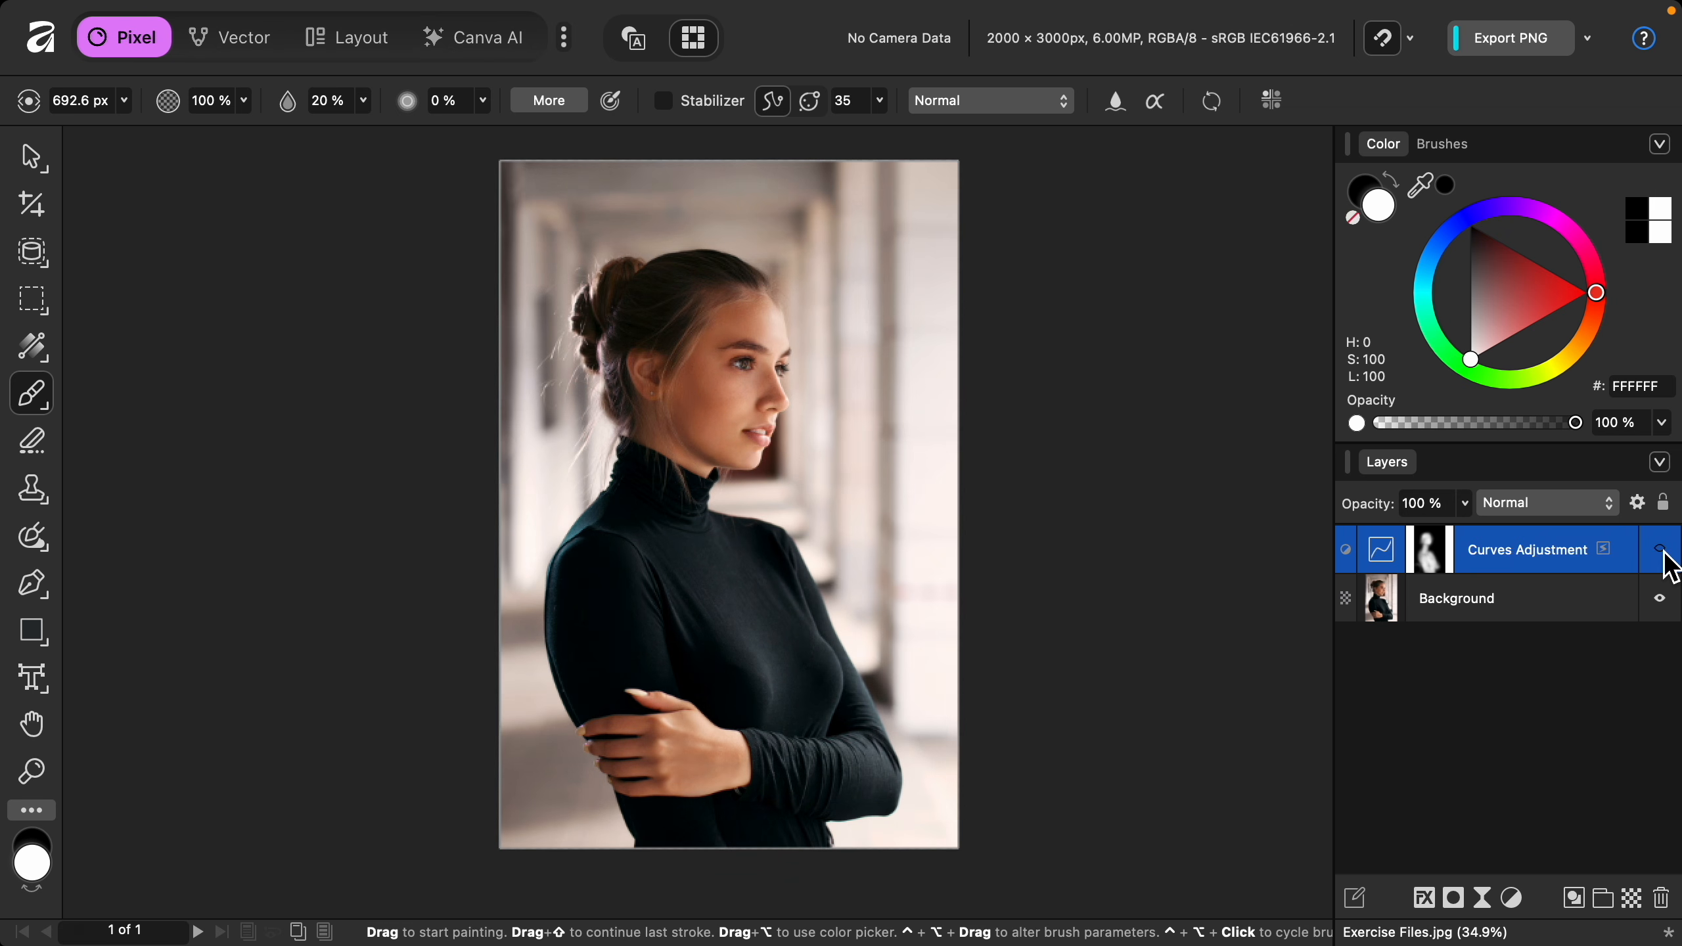
pyautogui.click(1662, 551)
pyautogui.click(1663, 552)
pyautogui.click(1662, 551)
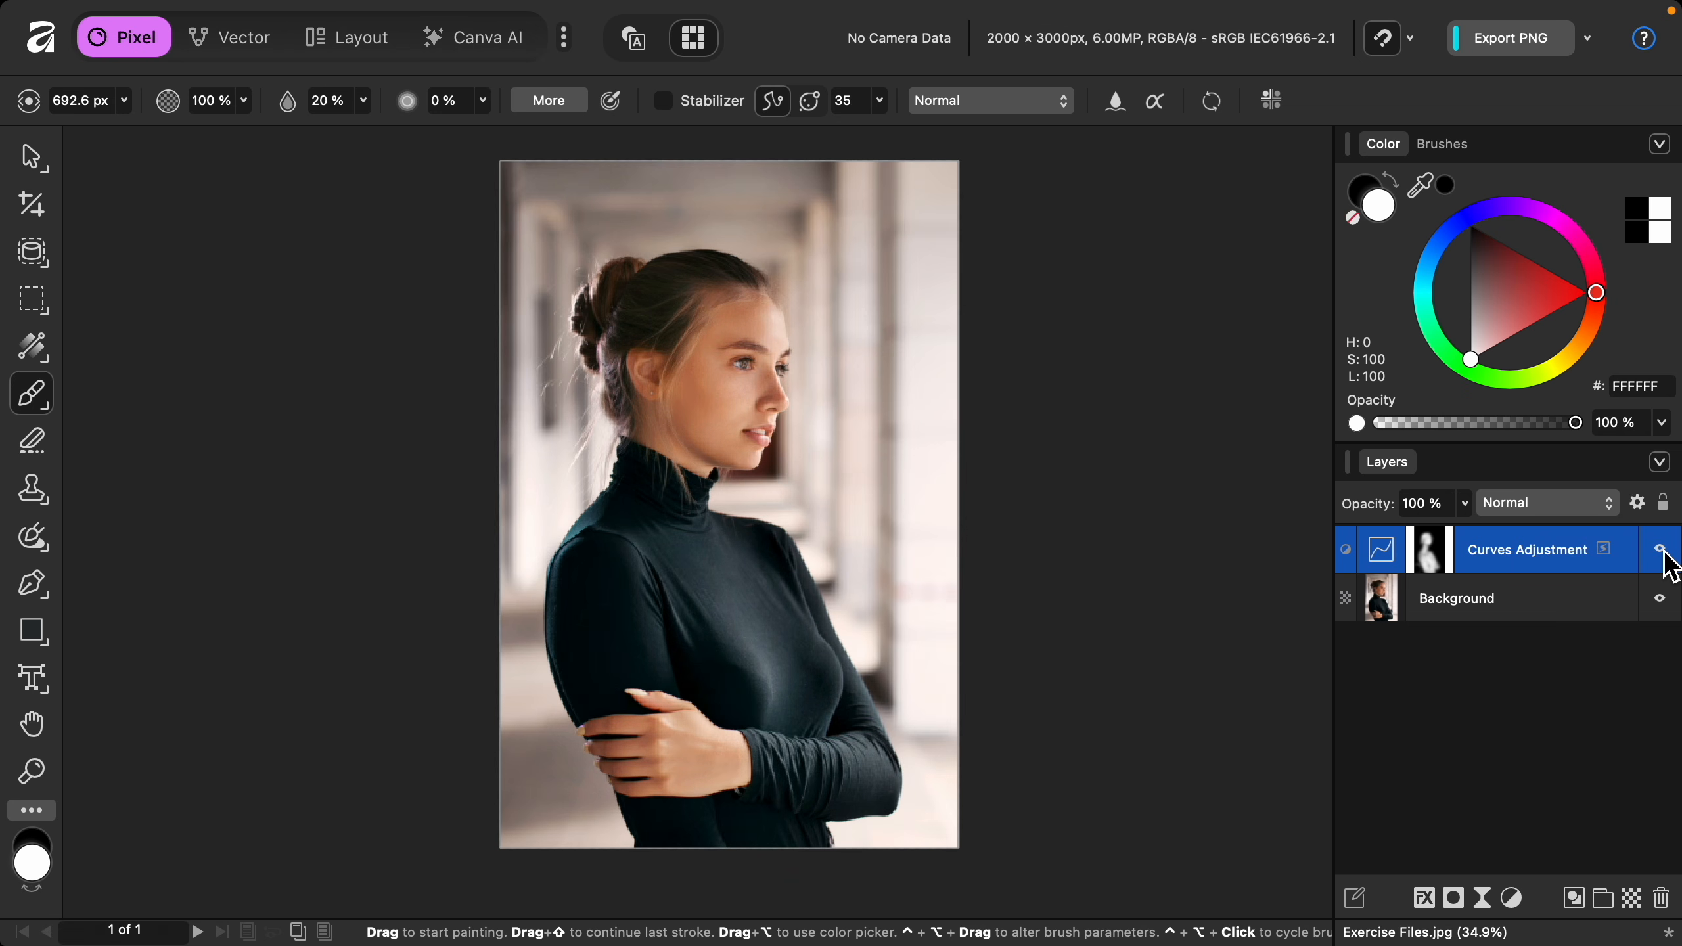